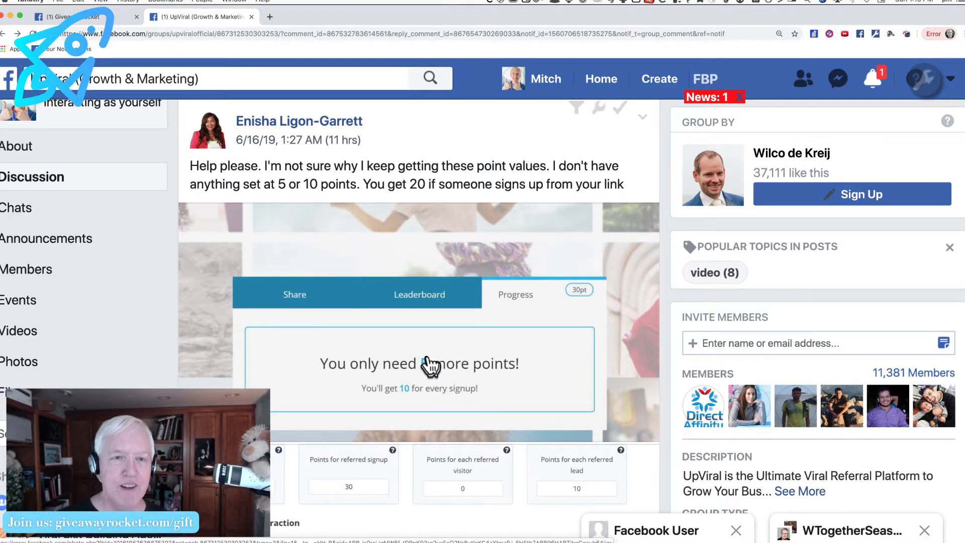
Switch to UpViral and review the social share pages set up for the Demo30dayChallenge campaign
key("super+Tab")
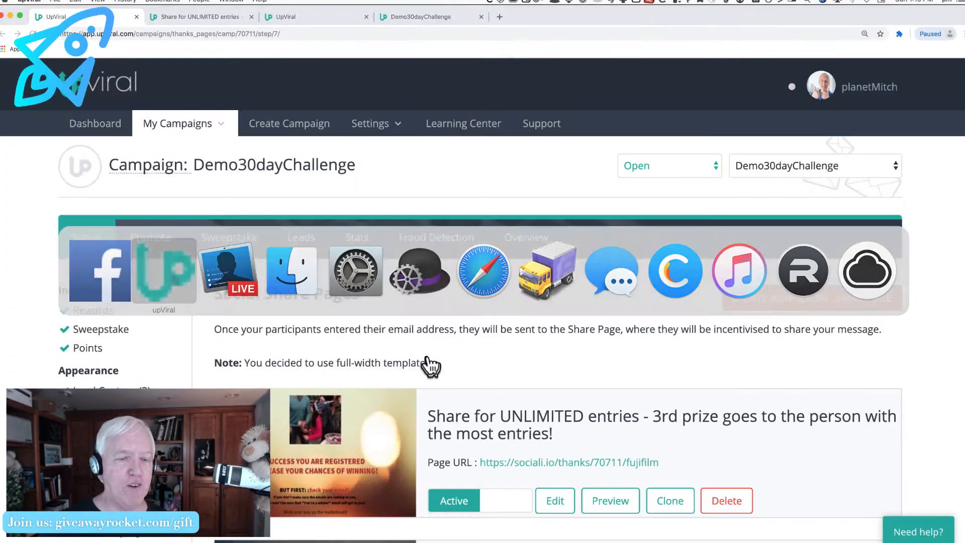
scroll(332, 380, "down", 10)
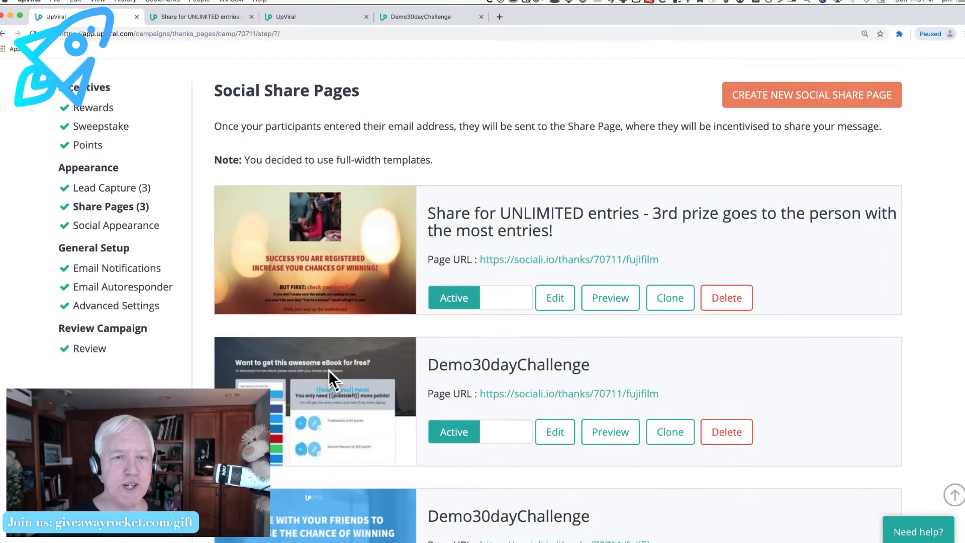
scroll(329, 374, "down", 2)
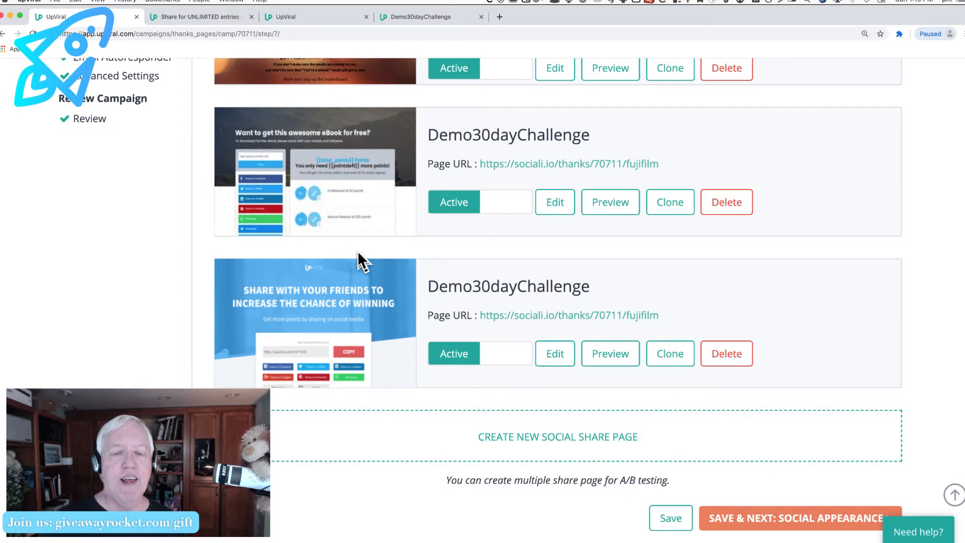
scroll(357, 250, "up", 7)
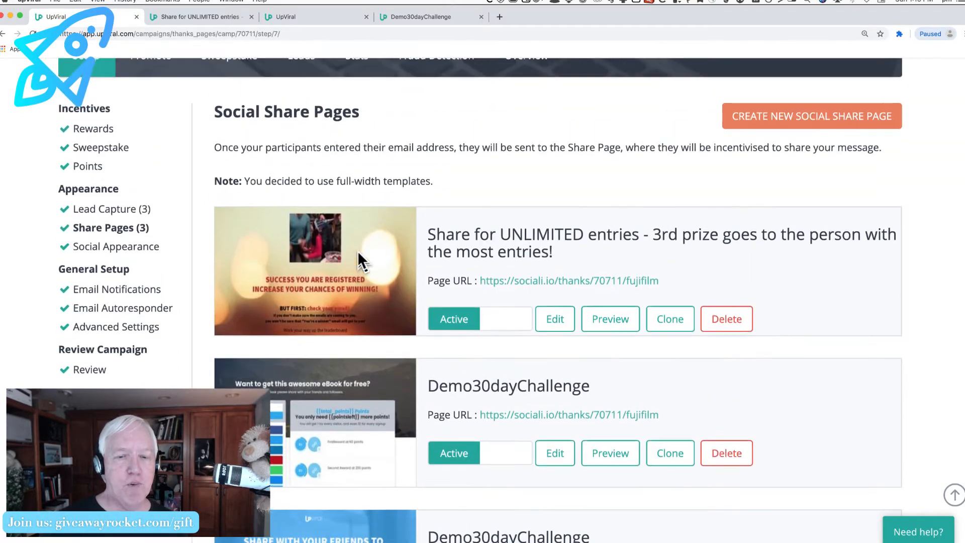
scroll(357, 250, "down", 1)
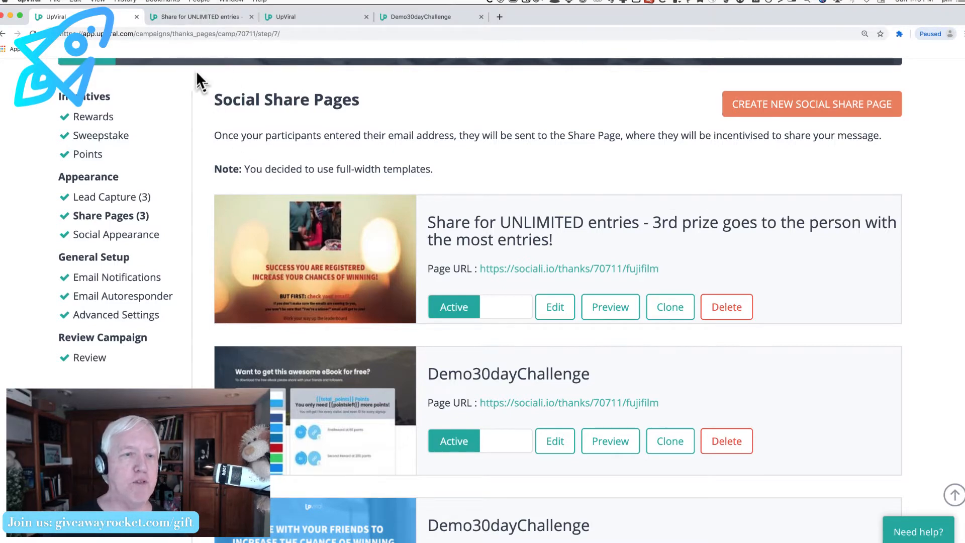
Review the "Share for UNLIMITED entries" share page in its editor, from the headline down to the points section
left_click(188, 19)
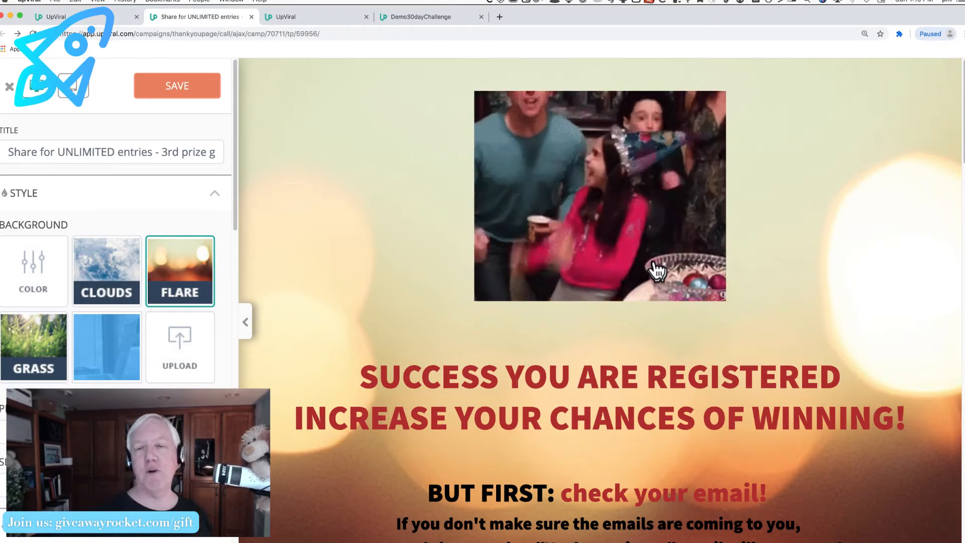
scroll(655, 271, "down", 5)
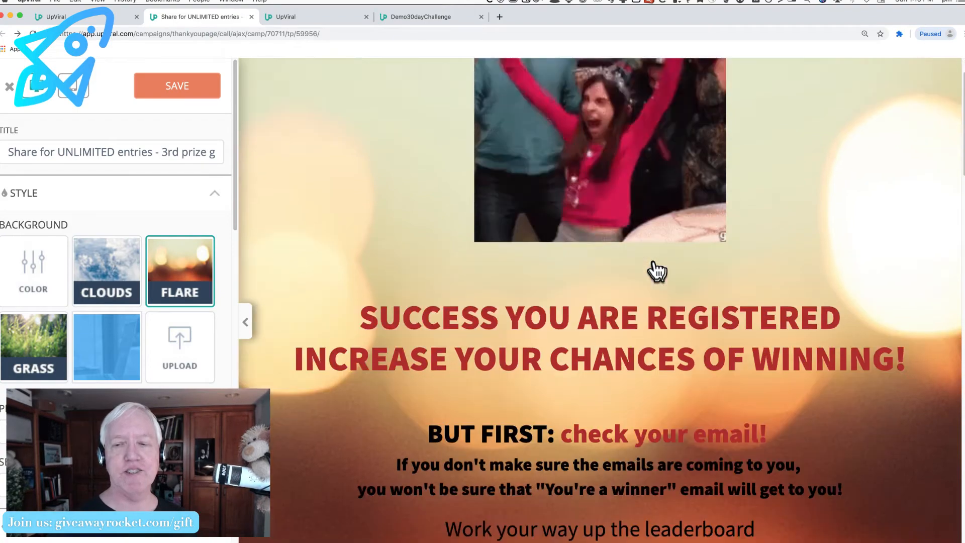
scroll(655, 272, "down", 5)
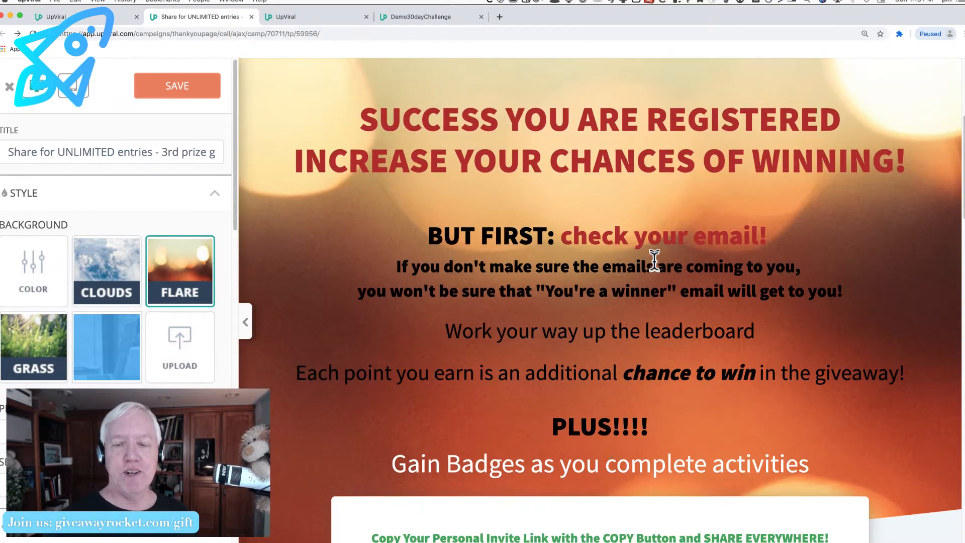
scroll(655, 260, "down", 10)
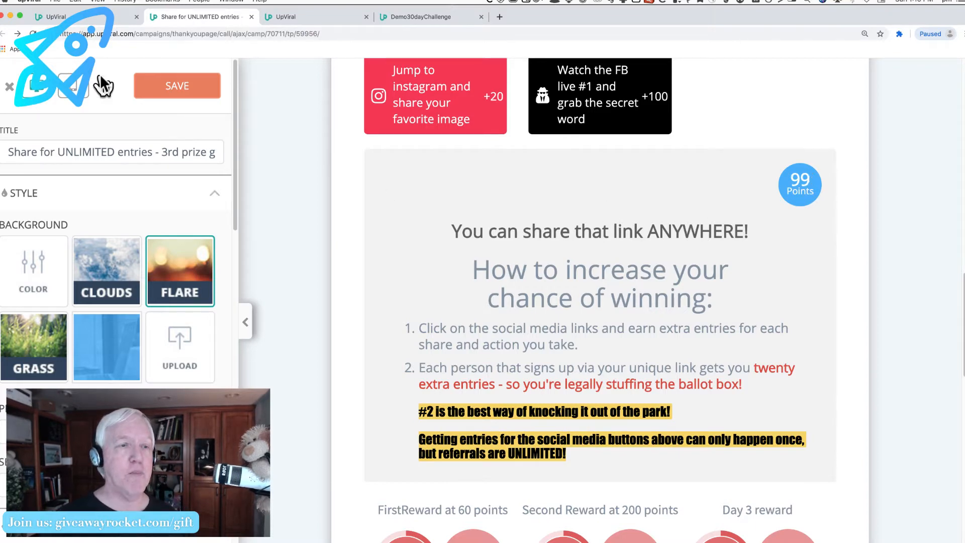
Return to the campaign's share page list and start a new social share page to bring up the template choices
left_click(91, 17)
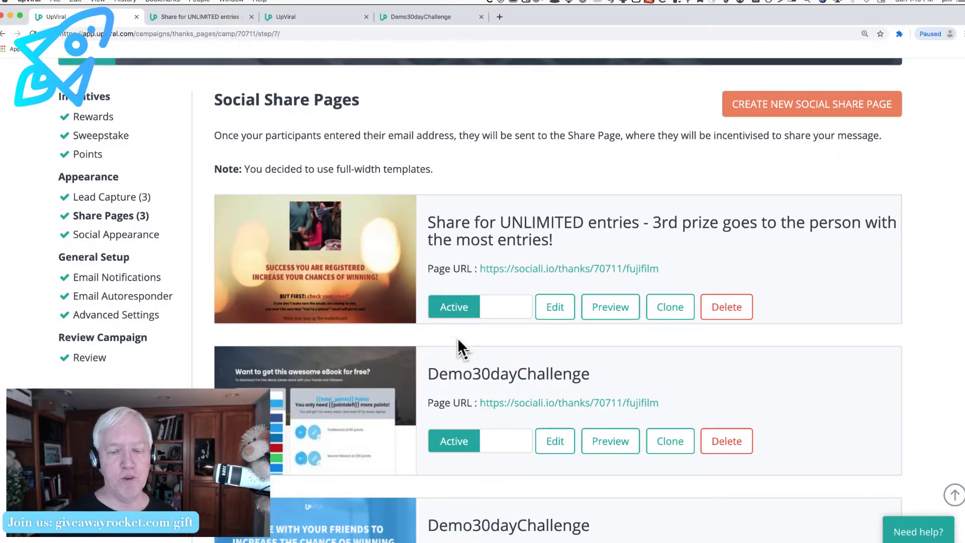
scroll(458, 342, "down", 5)
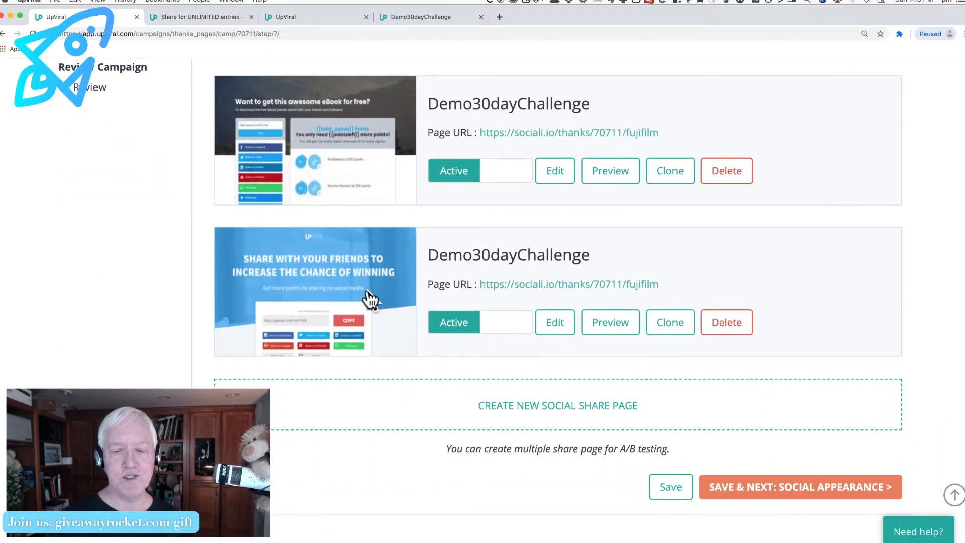
left_click(529, 410)
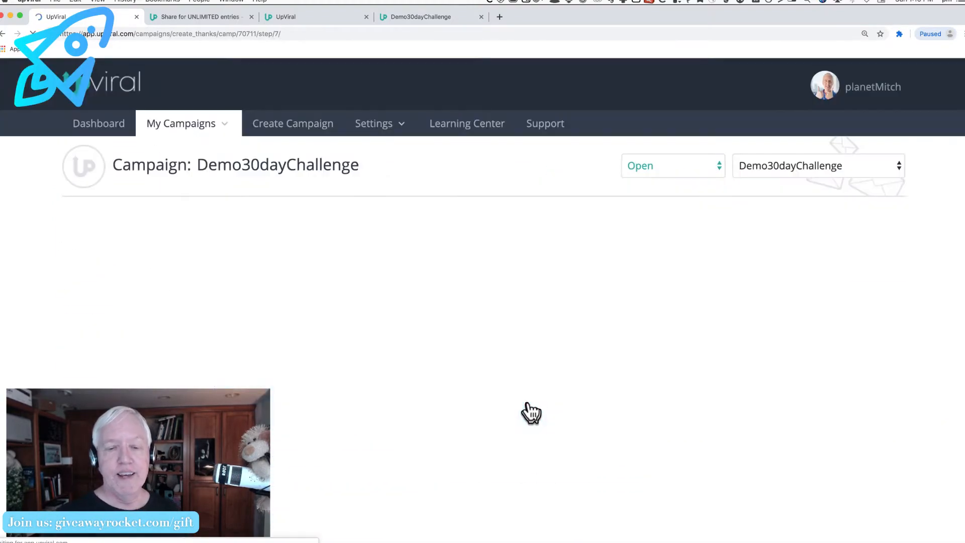
scroll(528, 409, "down", 5)
scroll(603, 377, "up", 3)
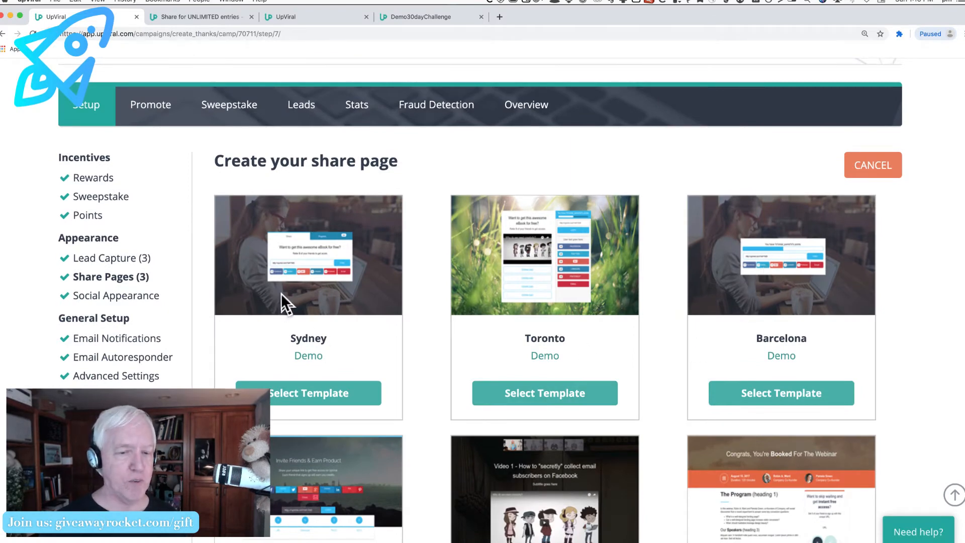
Preview the Sydney template's demo, examine the points message in its Progress section, and close the demo
left_click(308, 356)
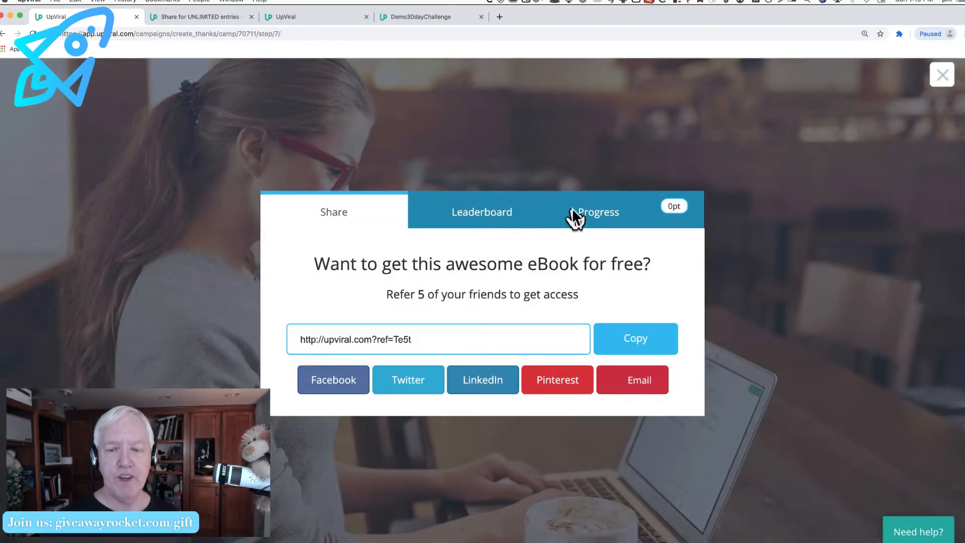
left_click(578, 211)
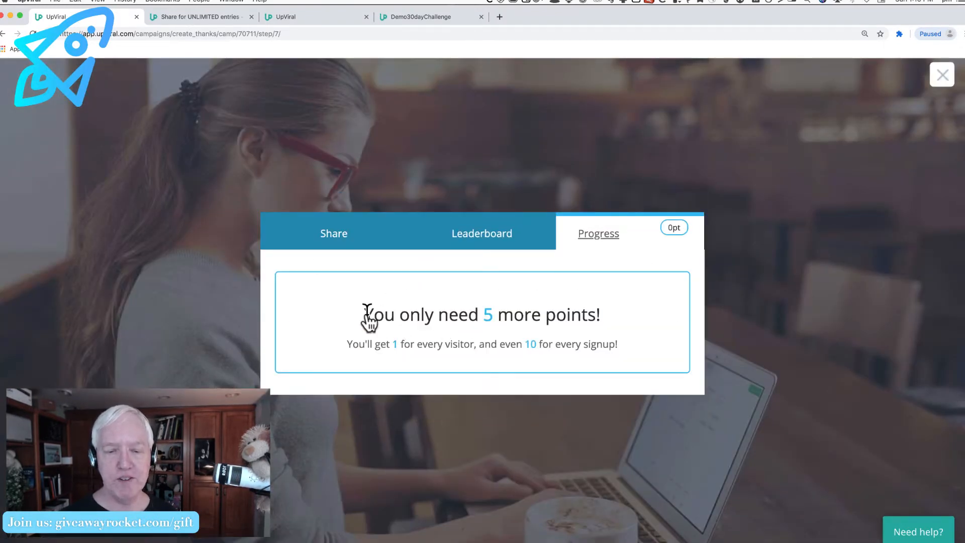
left_click_drag(362, 315, 599, 318)
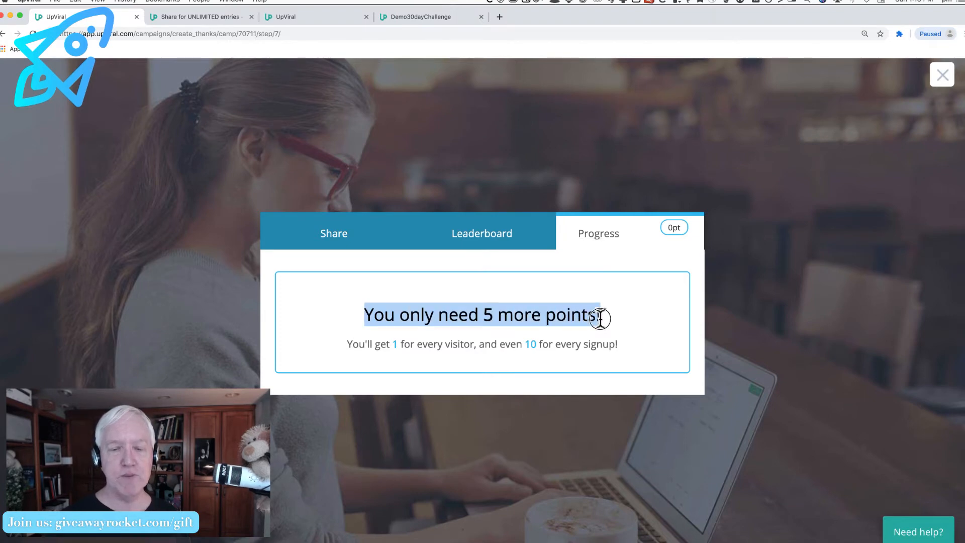
left_click(493, 314)
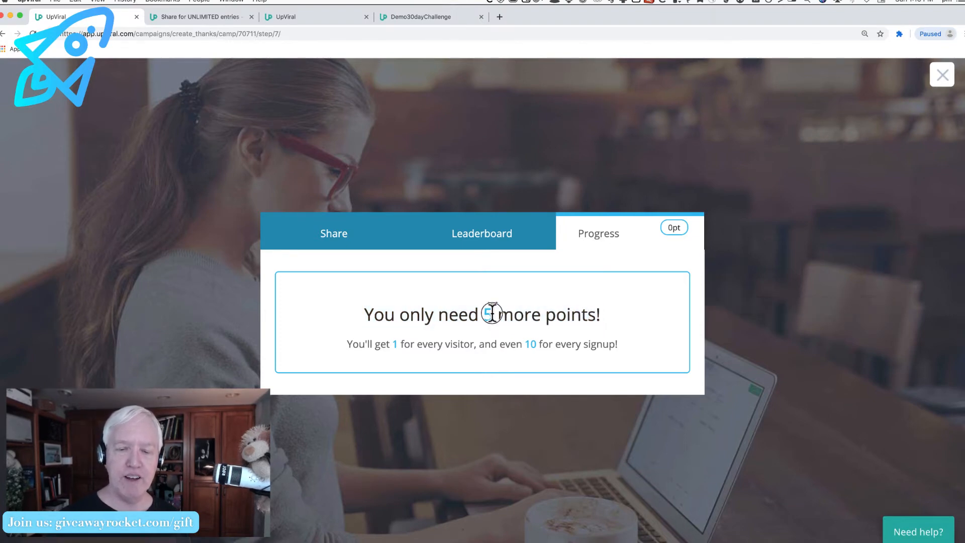
double_click(494, 315)
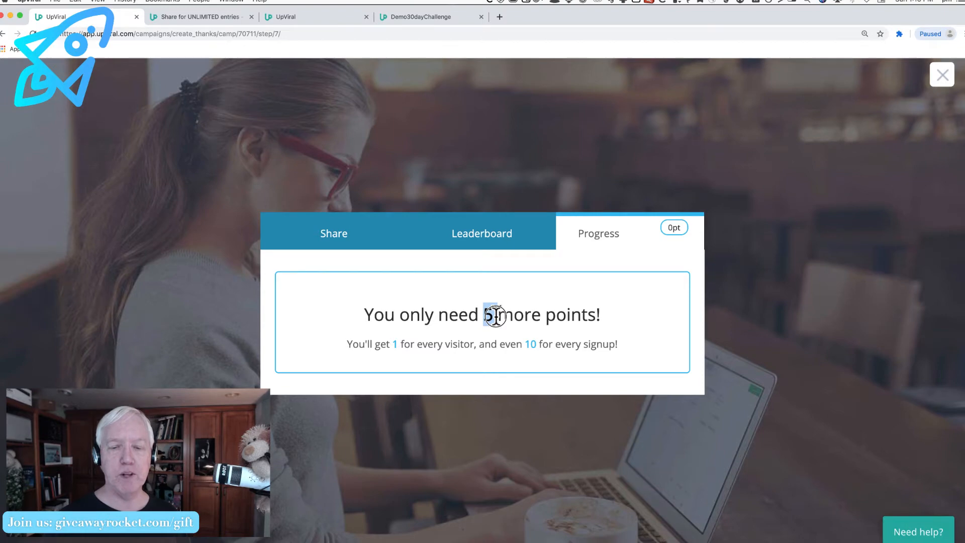
left_click(420, 327)
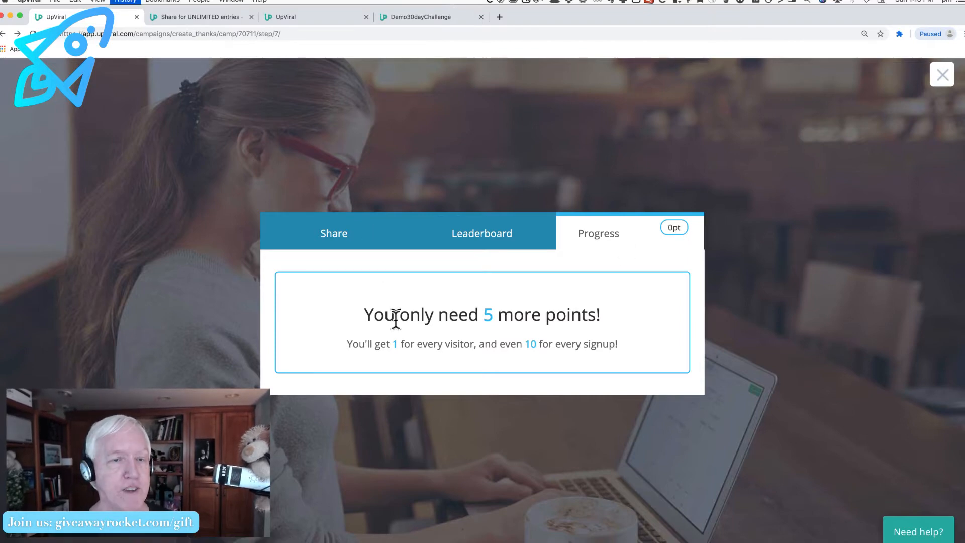
key("Escape")
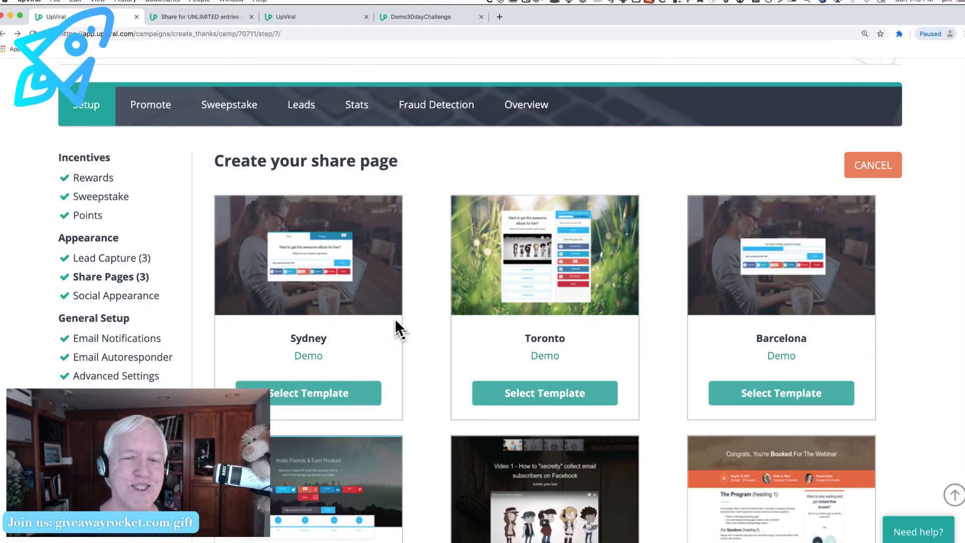
Preview the Krakow template's demo, examine the total points placeholder in its points header, and close the demo
scroll(394, 319, "down", 2)
scroll(394, 318, "down", 10)
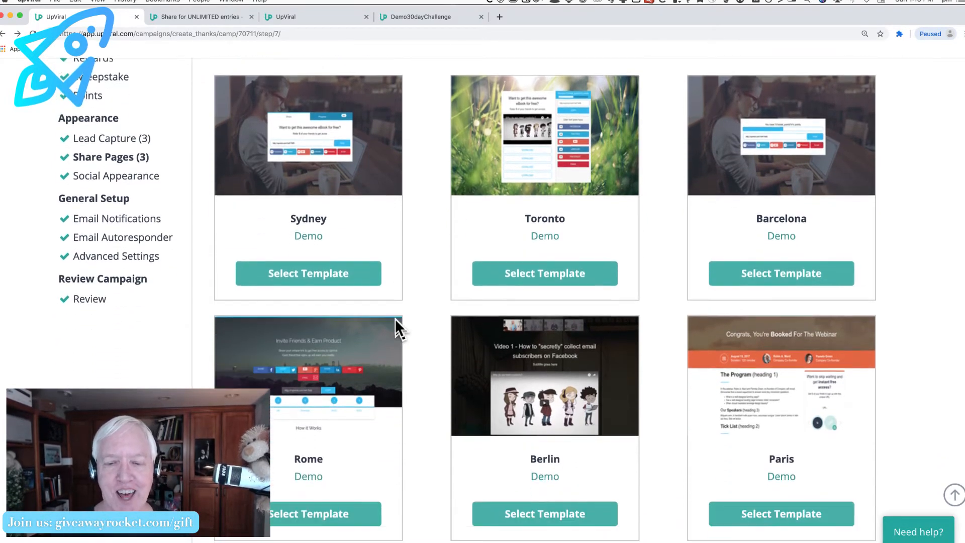
scroll(394, 319, "down", 6)
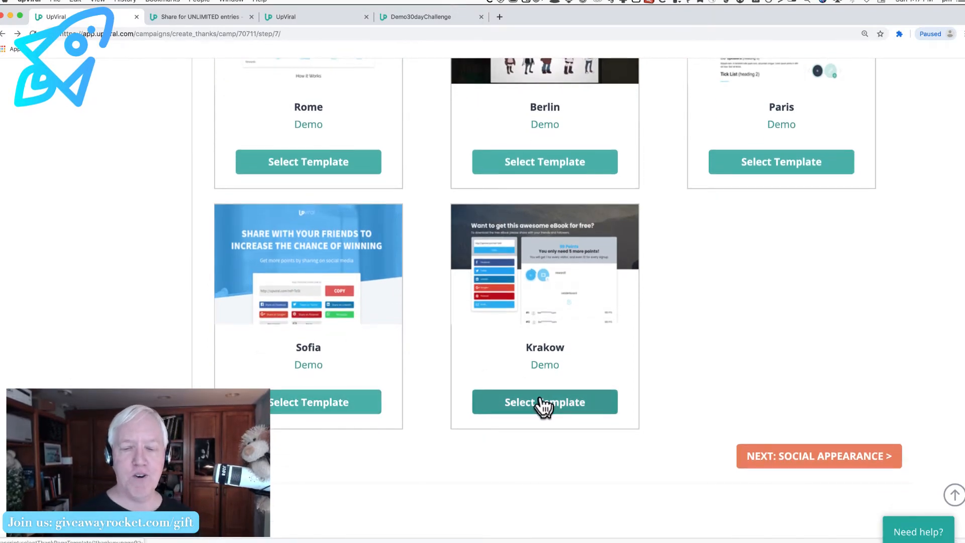
left_click(542, 371)
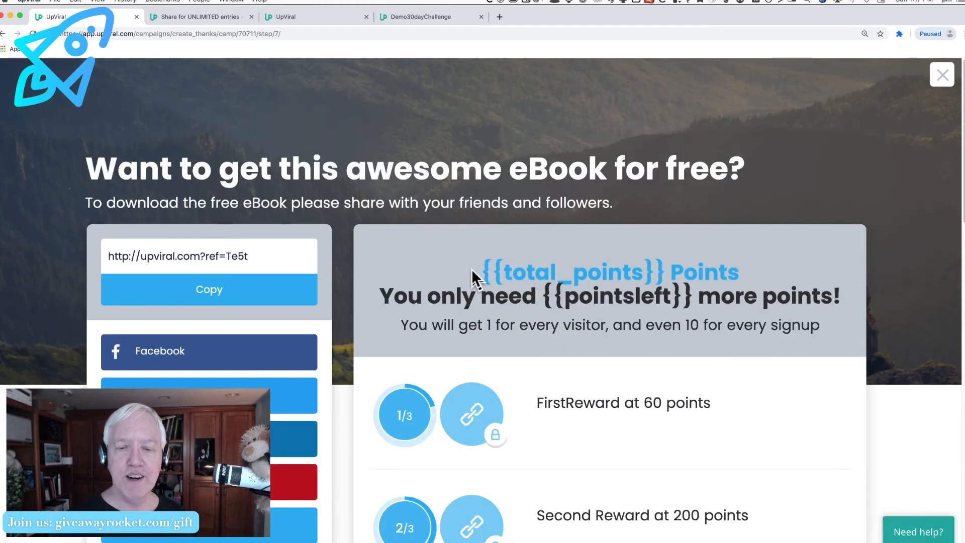
left_click_drag(478, 270, 661, 274)
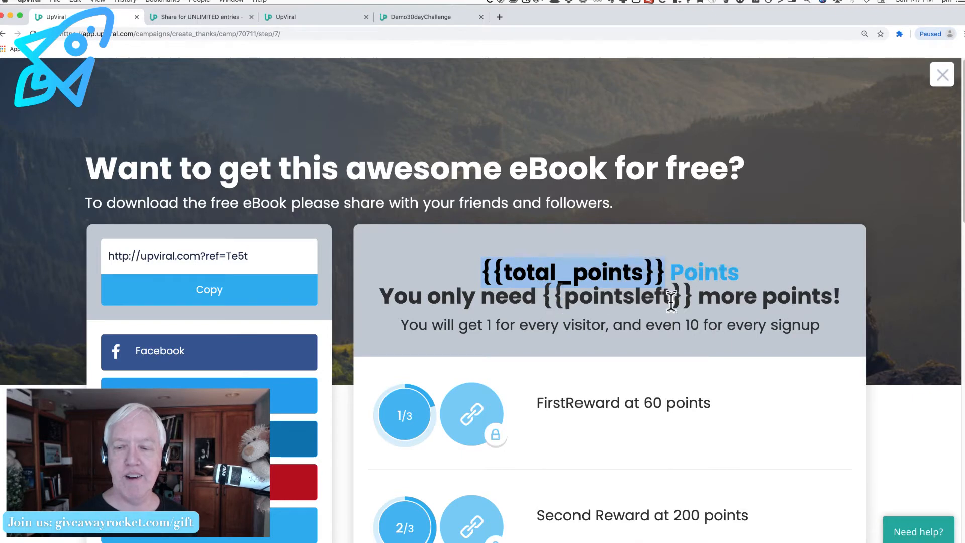
scroll(671, 302, "down", 1)
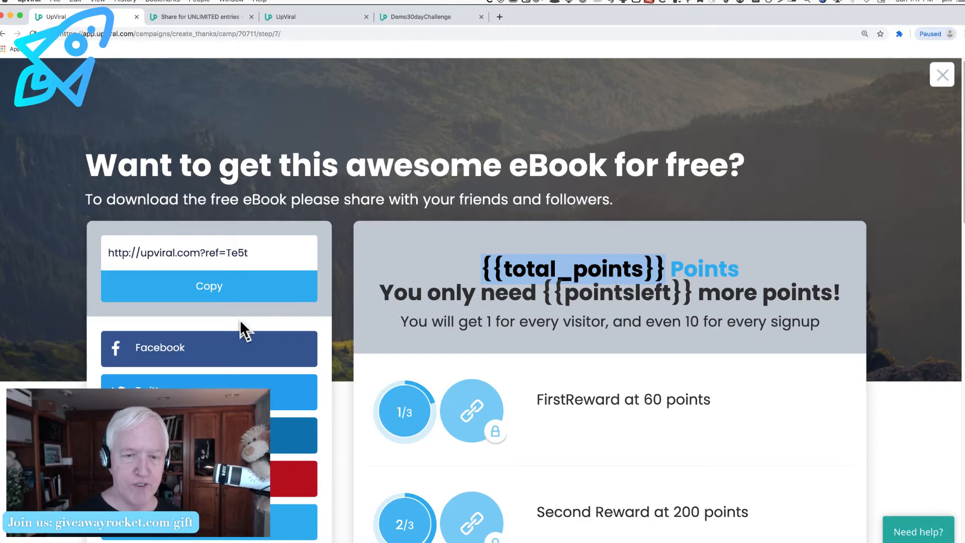
key("Escape")
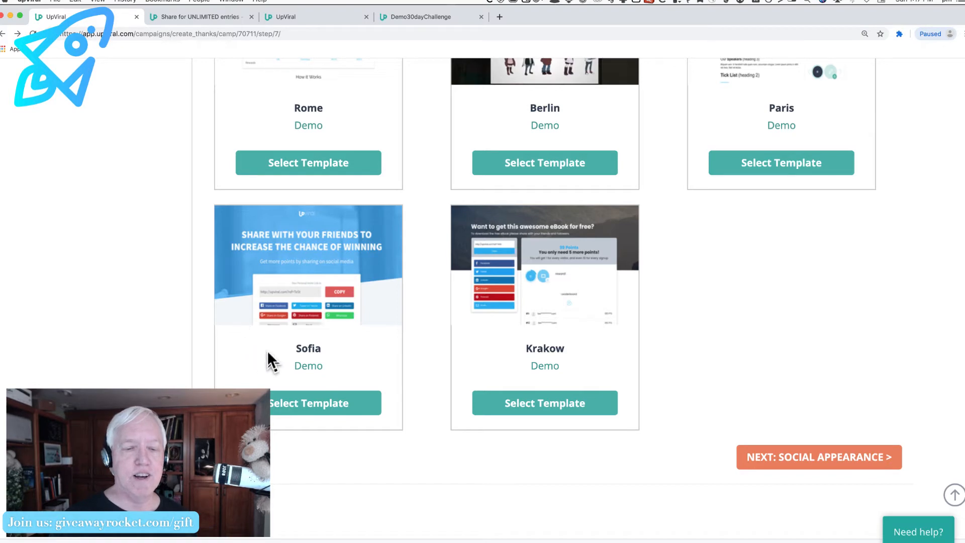
Create the share page from the Sofia template and find its default points message below the action buttons
left_click(309, 408)
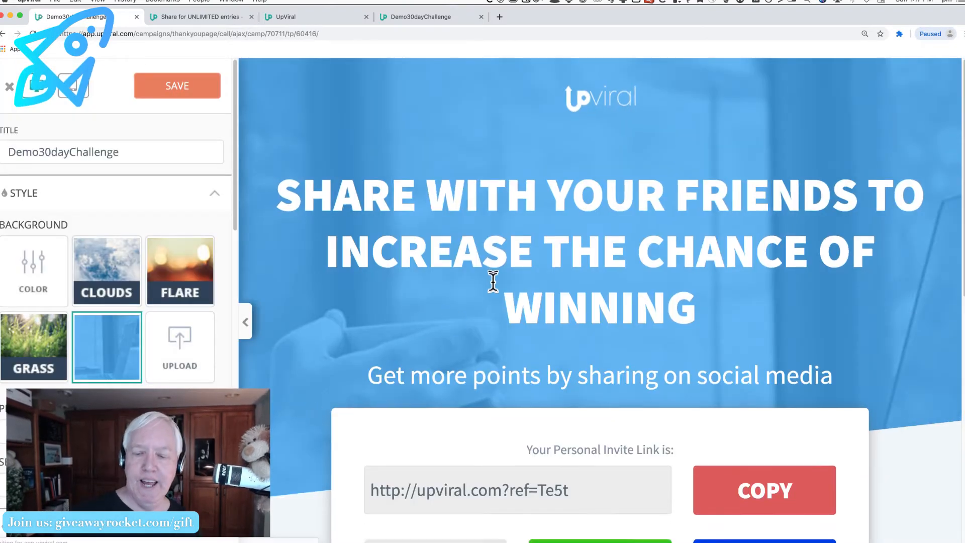
scroll(492, 282, "down", 1)
scroll(493, 281, "down", 10)
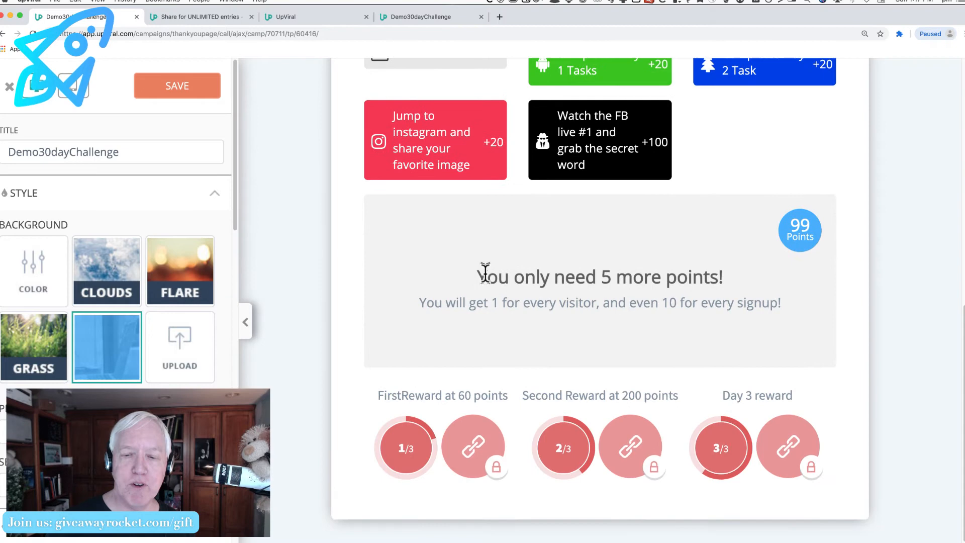
left_click_drag(479, 276, 818, 317)
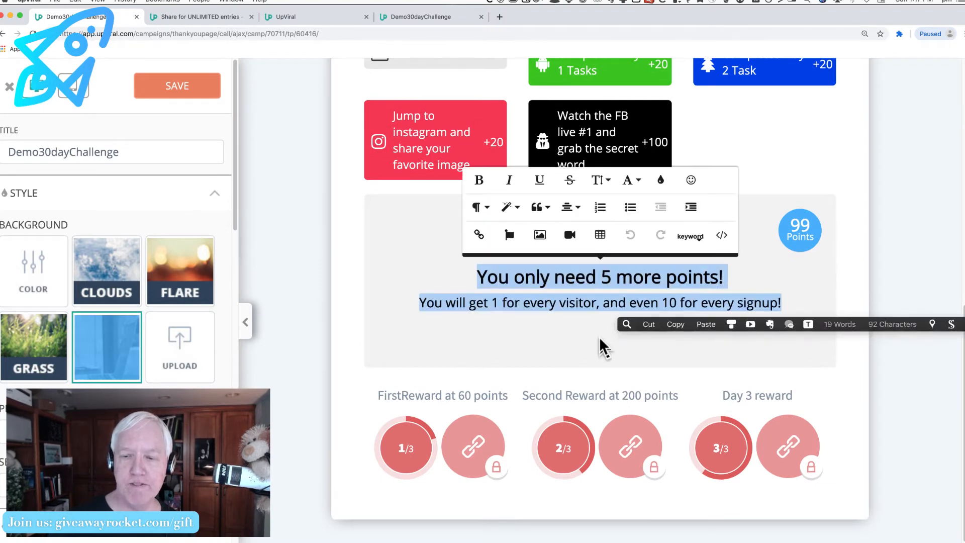
left_click(584, 326)
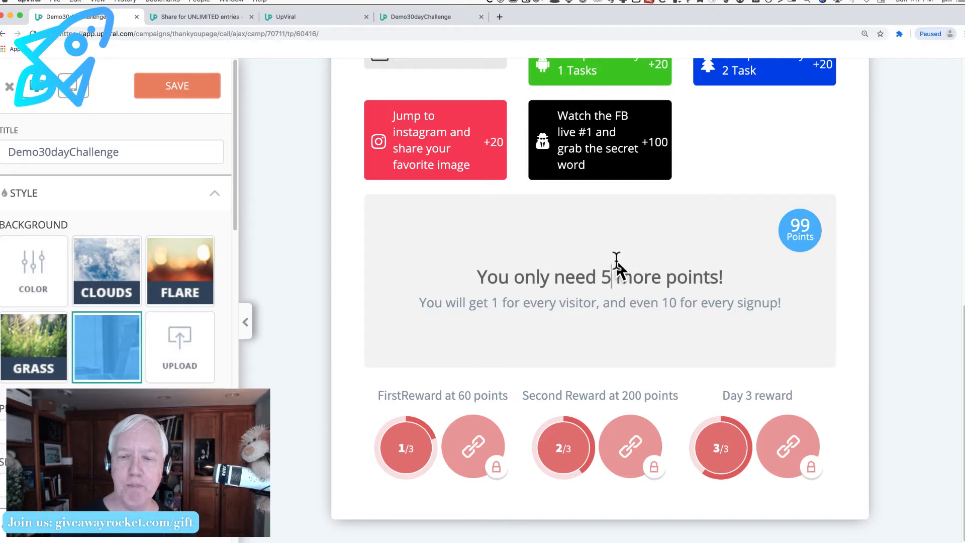
Replace the fixed number 5 in "You only need 5 more points!" with the Points Left keyword
left_click_drag(610, 276, 614, 275)
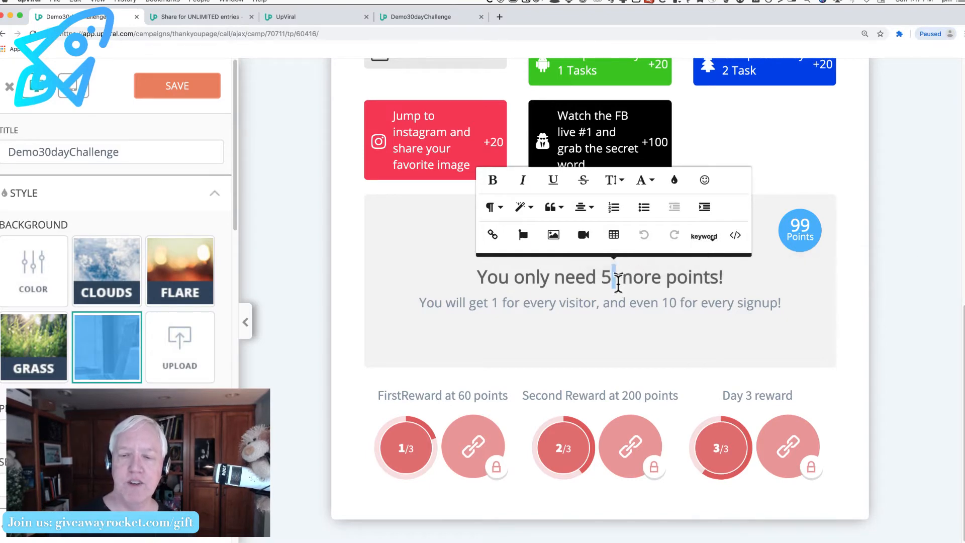
double_click(618, 281)
left_click_drag(616, 279, 599, 276)
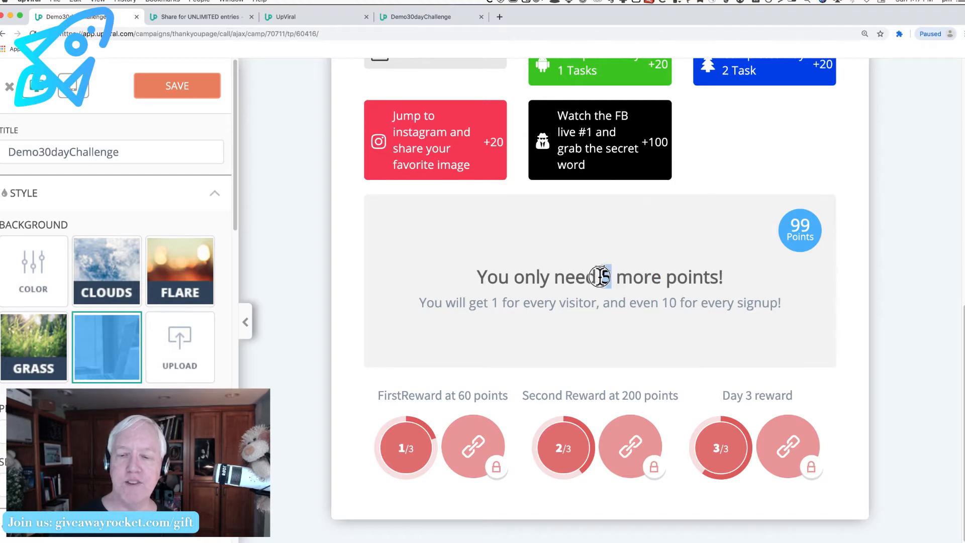
left_click(696, 236)
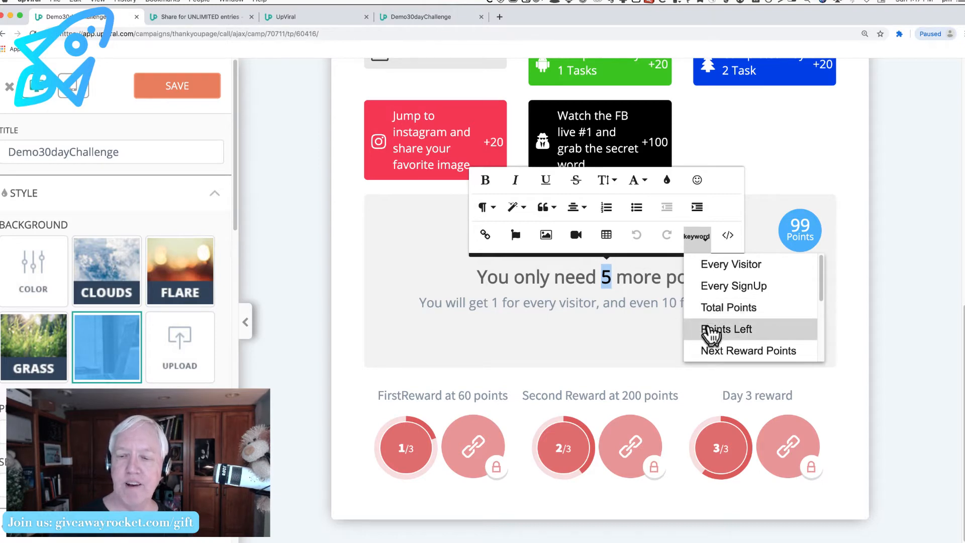
left_click(712, 329)
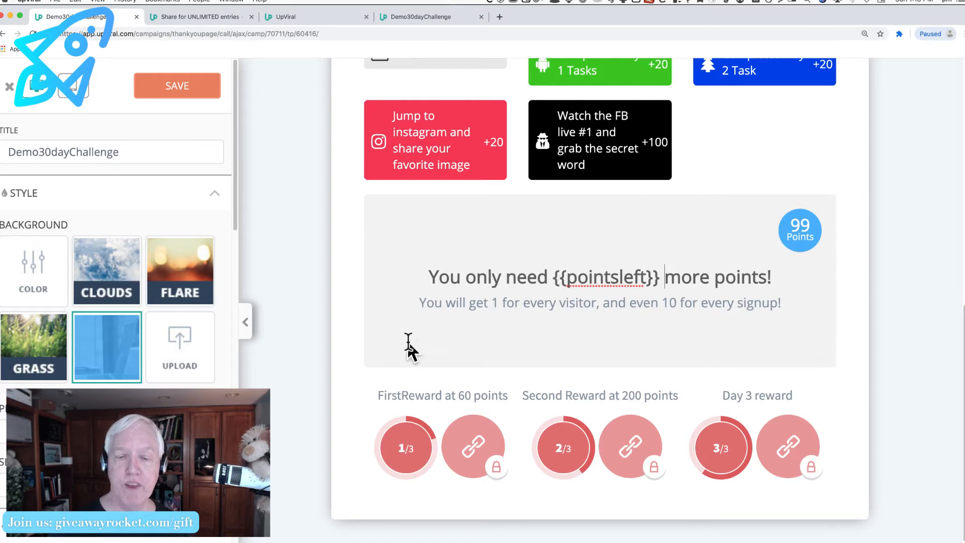
Replace "1 for every visitor, and even 10" in the points message's second line with the Every SignUp keyword
left_click_drag(494, 304, 663, 304)
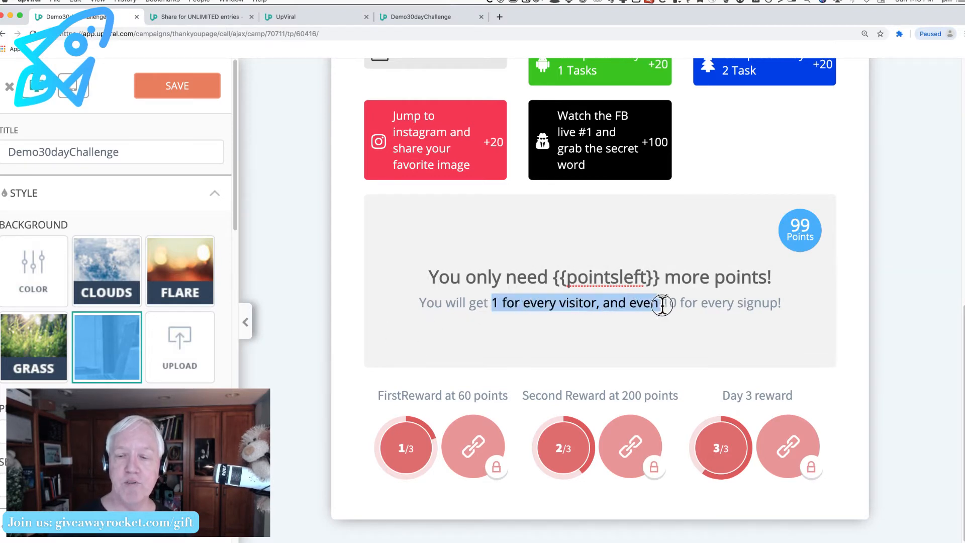
key("Delete")
key("Delete")
key("Delete")
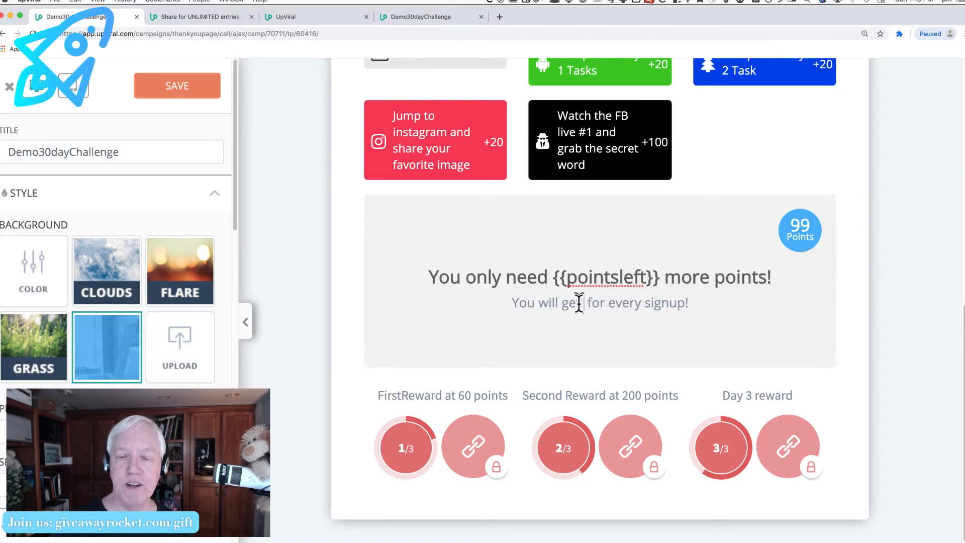
left_click_drag(585, 304, 582, 305)
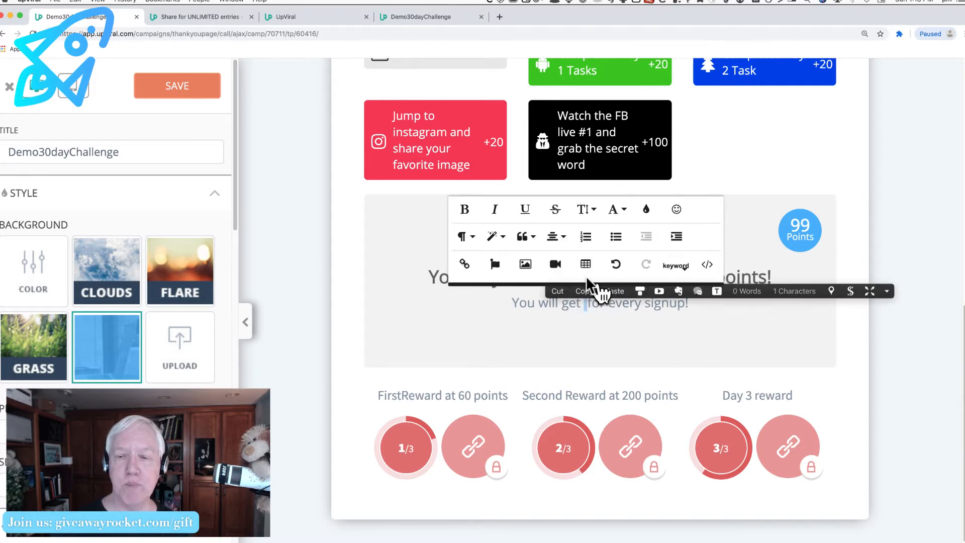
left_click(676, 266)
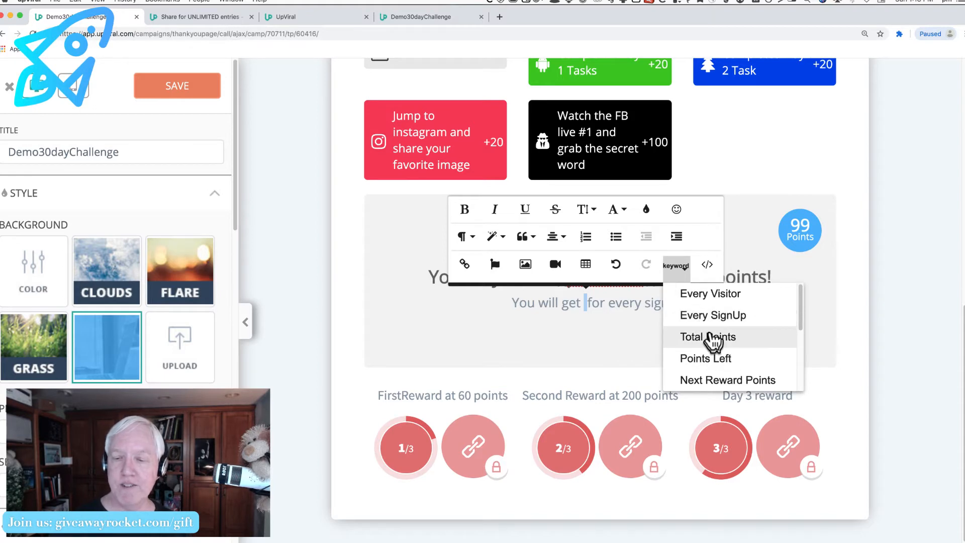
left_click(709, 314)
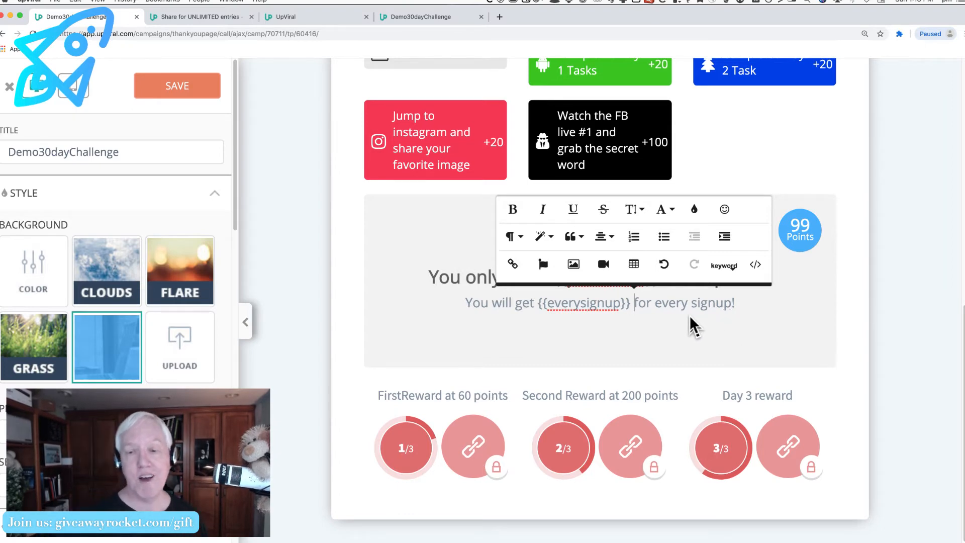
left_click(739, 304)
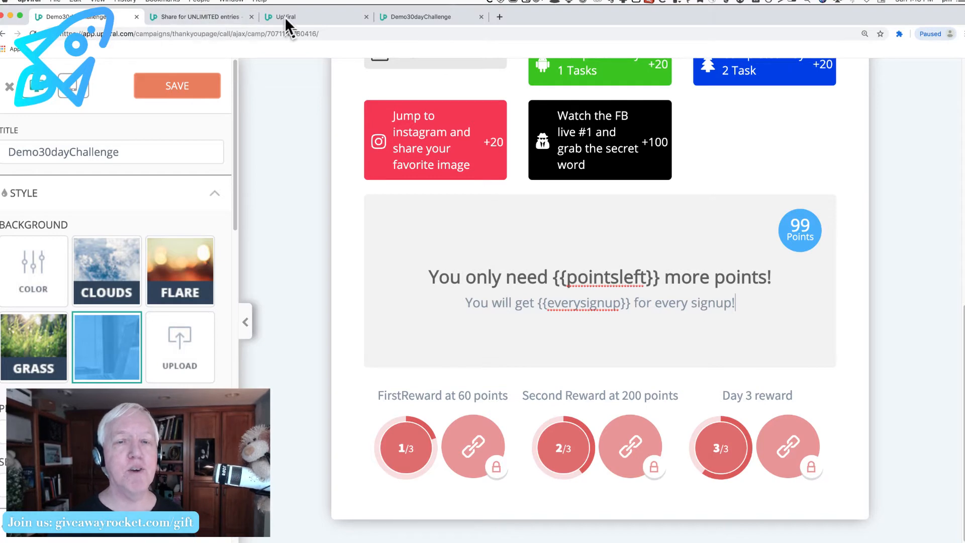
In the open email notification message, insert the Name of participant keyword at the start of the body
left_click(432, 16)
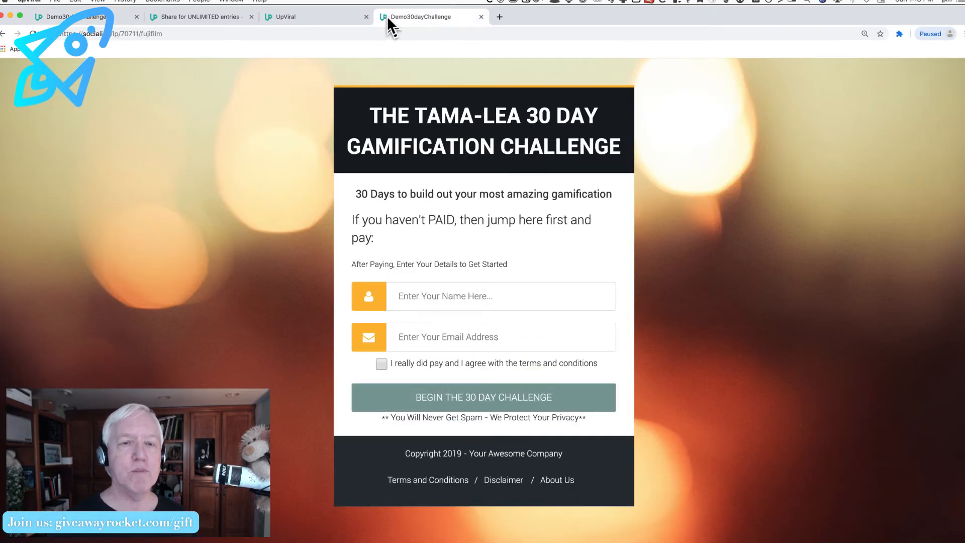
left_click(347, 21)
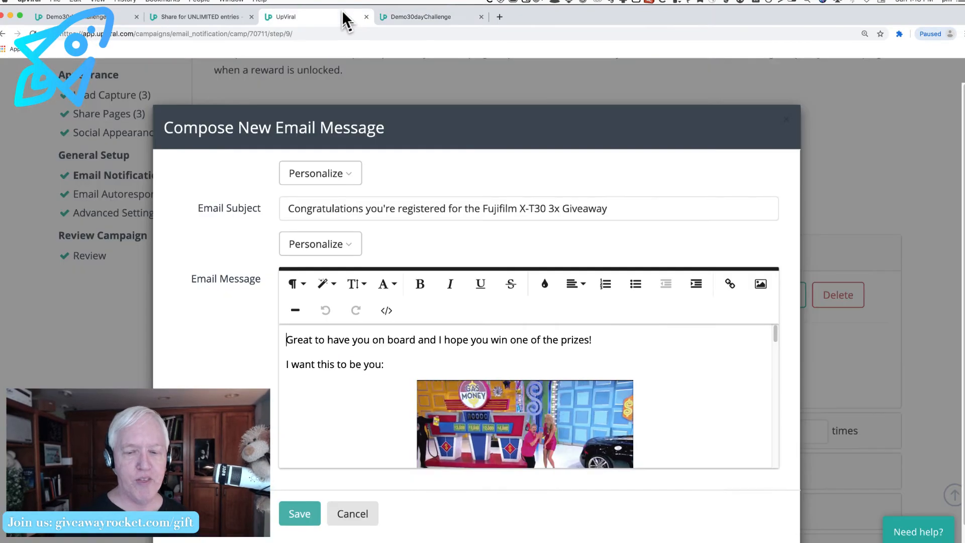
left_click(314, 251)
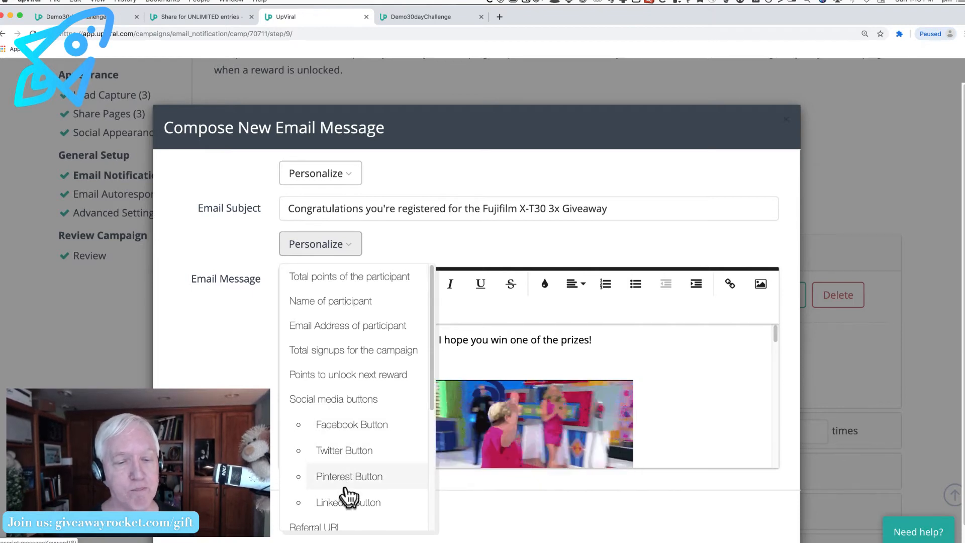
left_click(361, 301)
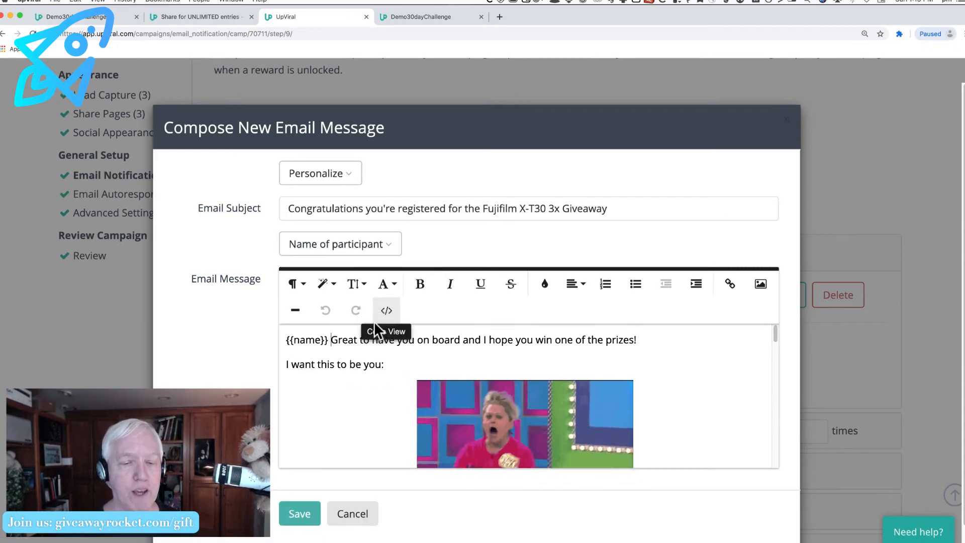
Copy the {{name}} keyword from the beginning of the email message
key("shift+Left")
key("shift+Left")
key("shift+Left")
key("shift+Left")
key("shift+Left")
key("shift+Left")
key("shift+Left")
key("shift+Left")
key("super+c")
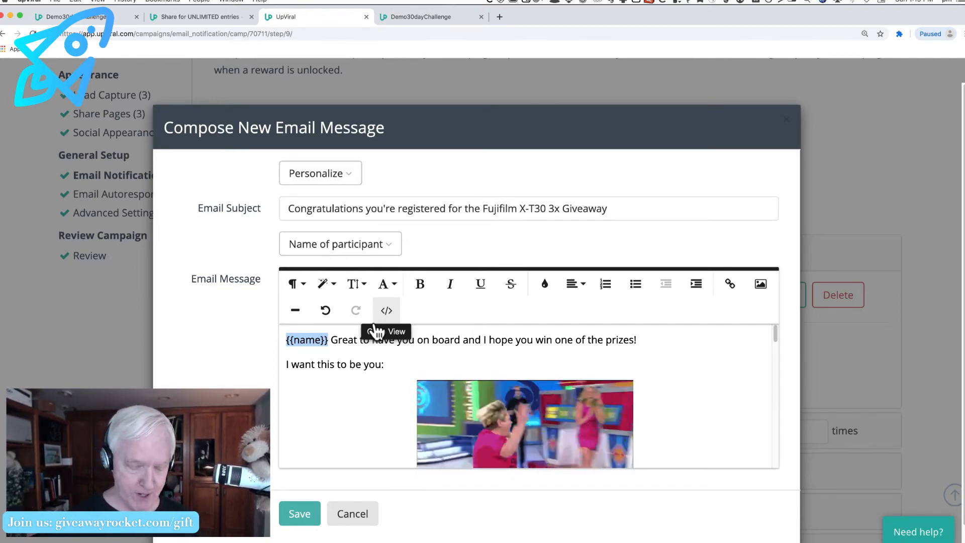
Add the line "Hi {{name}}" below the signup sentence on the share page, and save and close the page editor
key("ctrl+Tab")
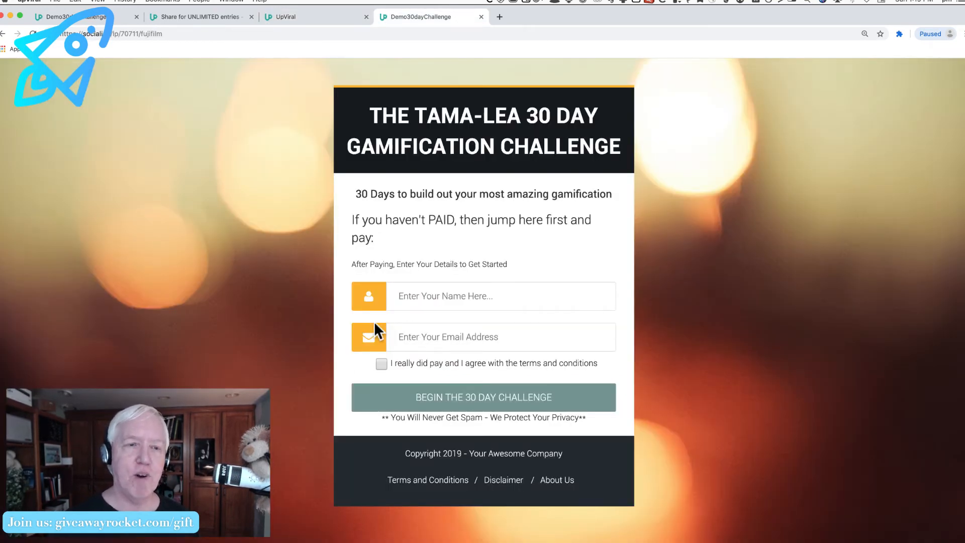
key("ctrl+Tab")
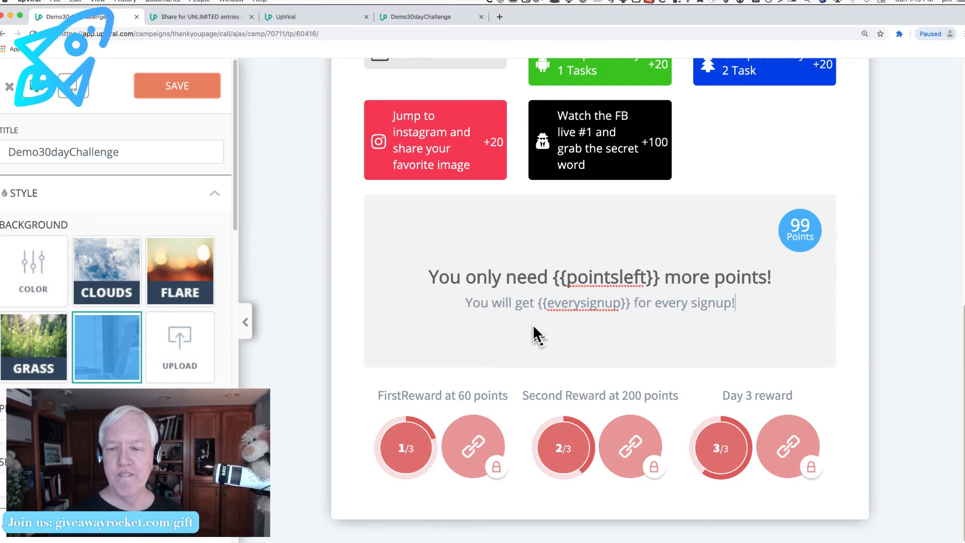
left_click(734, 304)
key("Return")
type("Hi")
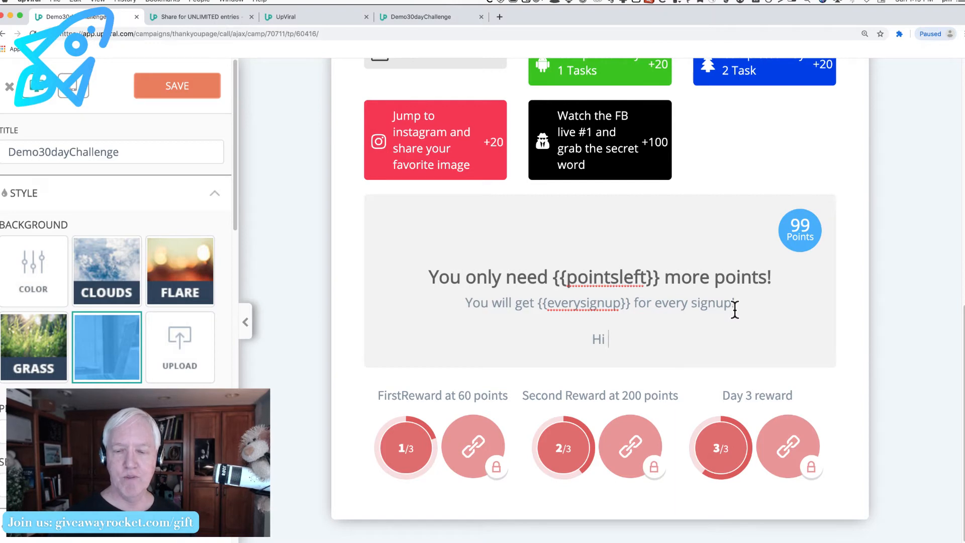
key("super+v")
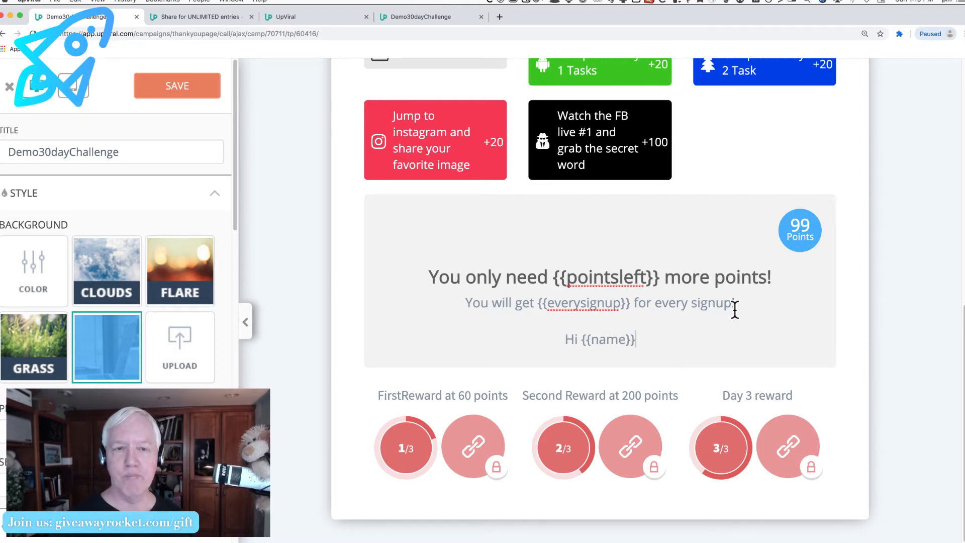
left_click(146, 80)
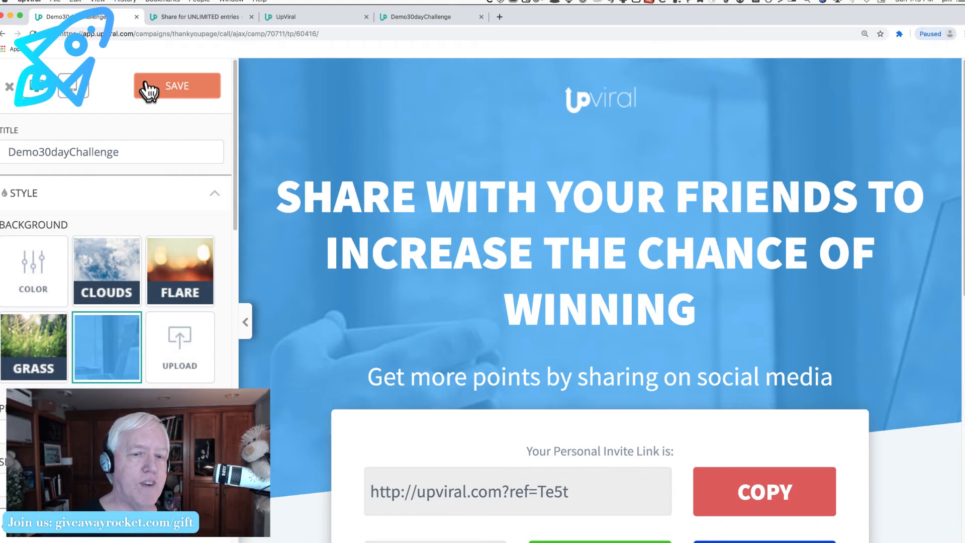
left_click(9, 86)
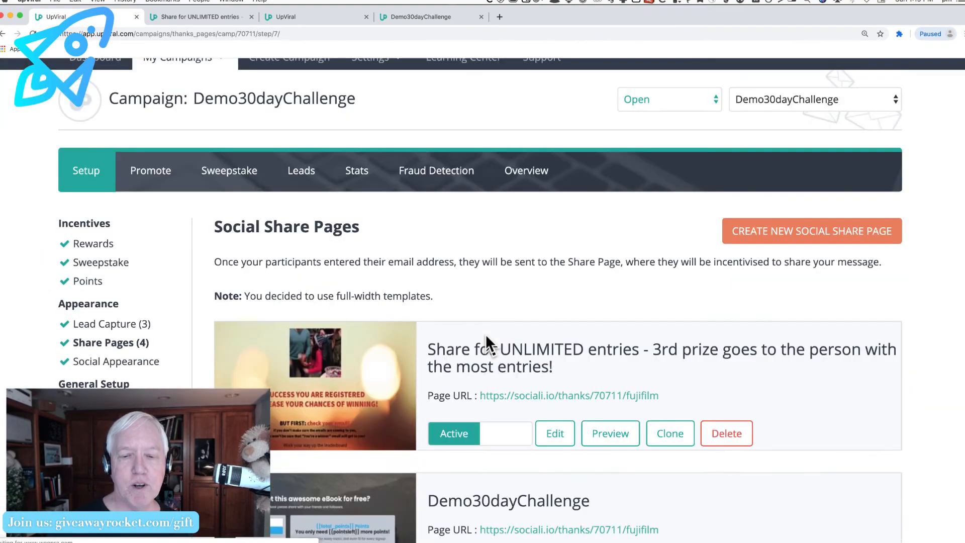
Pause the first three social share pages so that only the newly created fourth page stays active
scroll(486, 334, "down", 3)
left_click(502, 266)
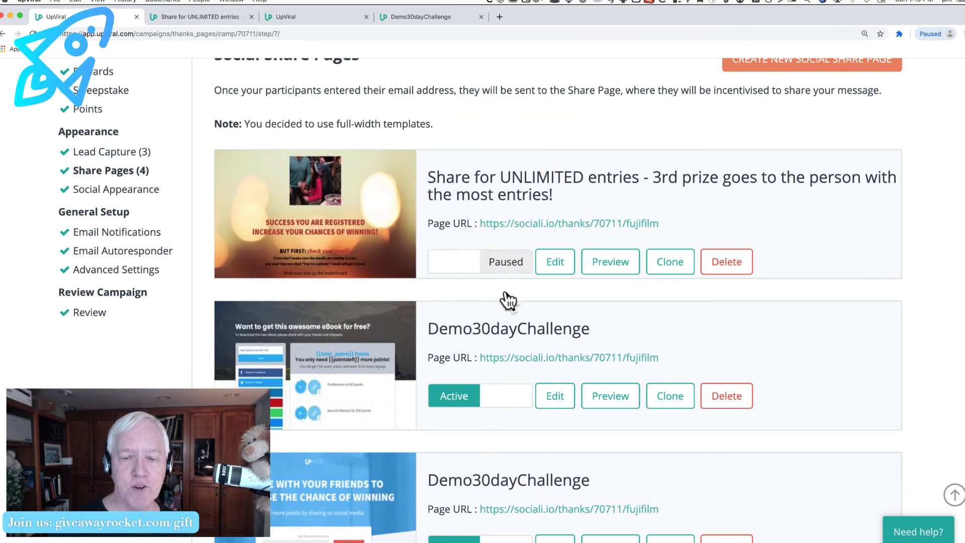
left_click(508, 397)
scroll(509, 402, "down", 3)
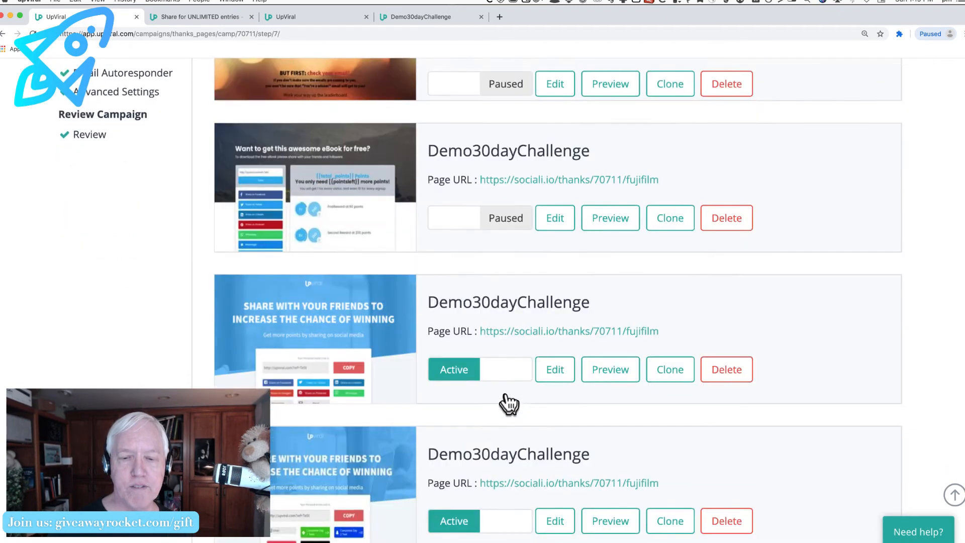
scroll(509, 404, "down", 2)
left_click(504, 292)
left_click(504, 441)
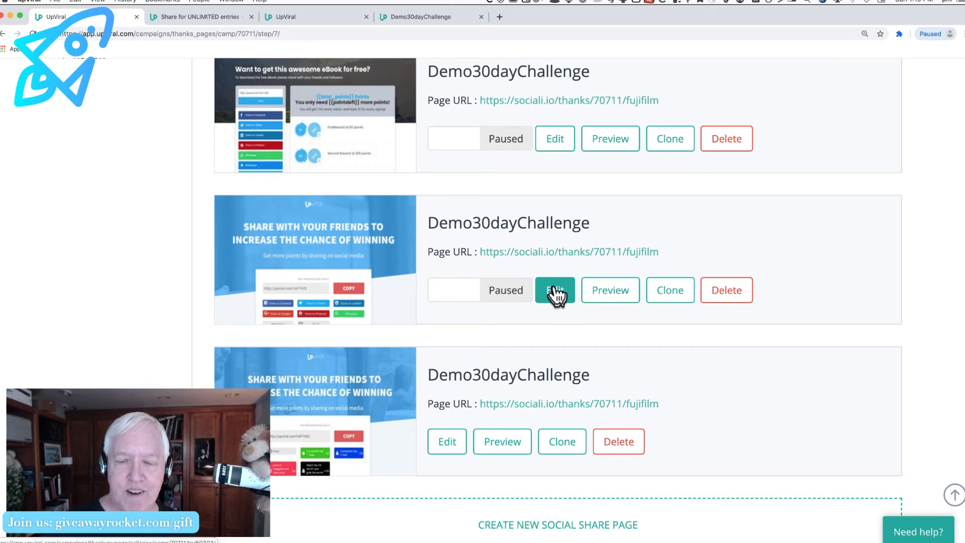
Preview the third share page's points message, close the preview, and switch that page to active and back to paused
left_click(602, 299)
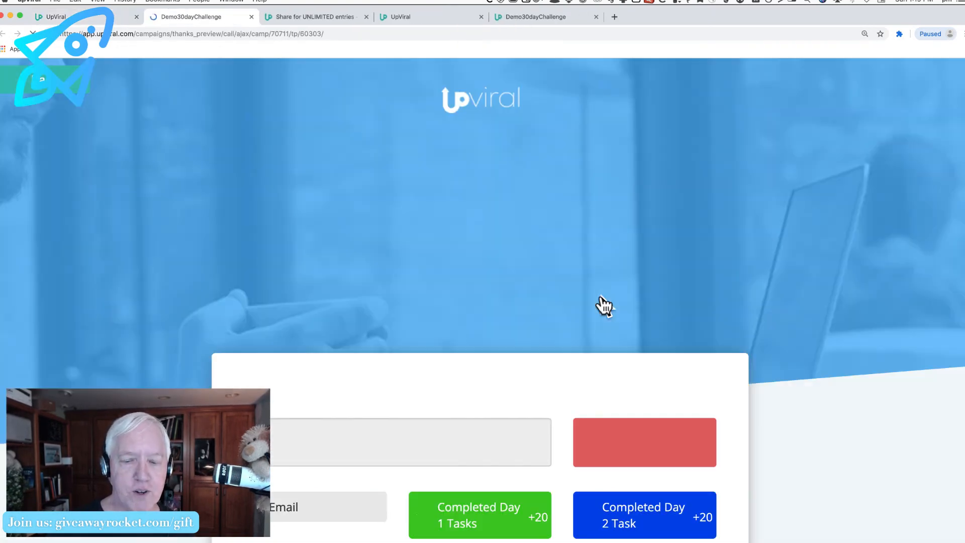
scroll(519, 301, "down", 10)
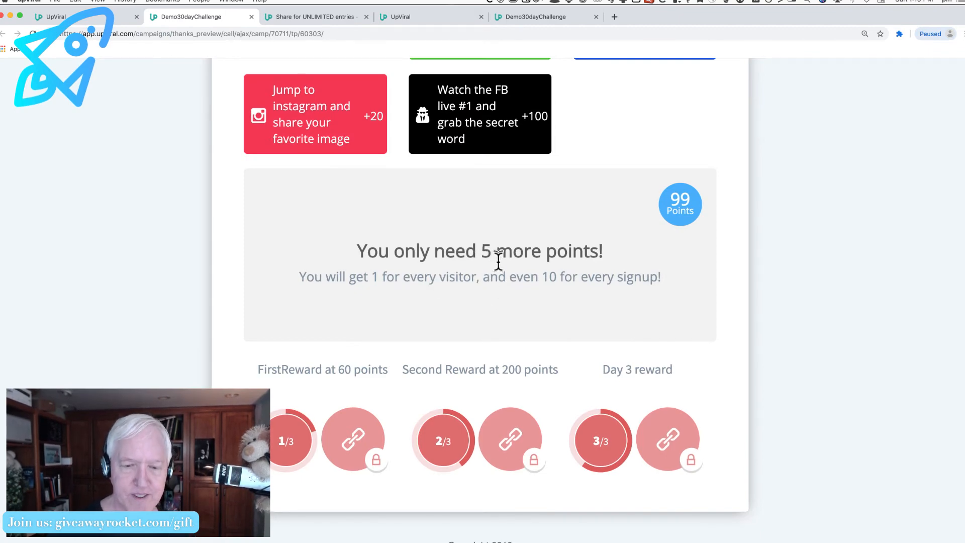
key("super+w")
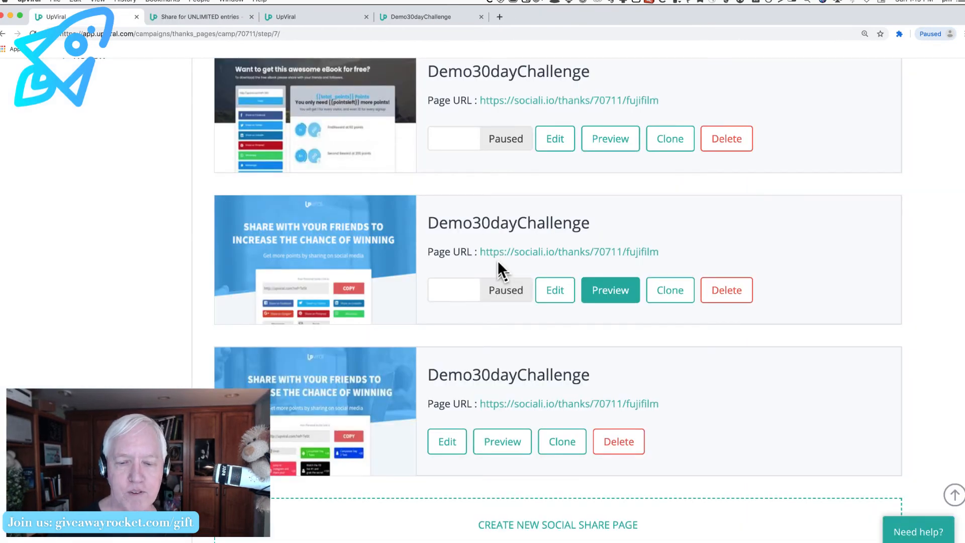
left_click(508, 294)
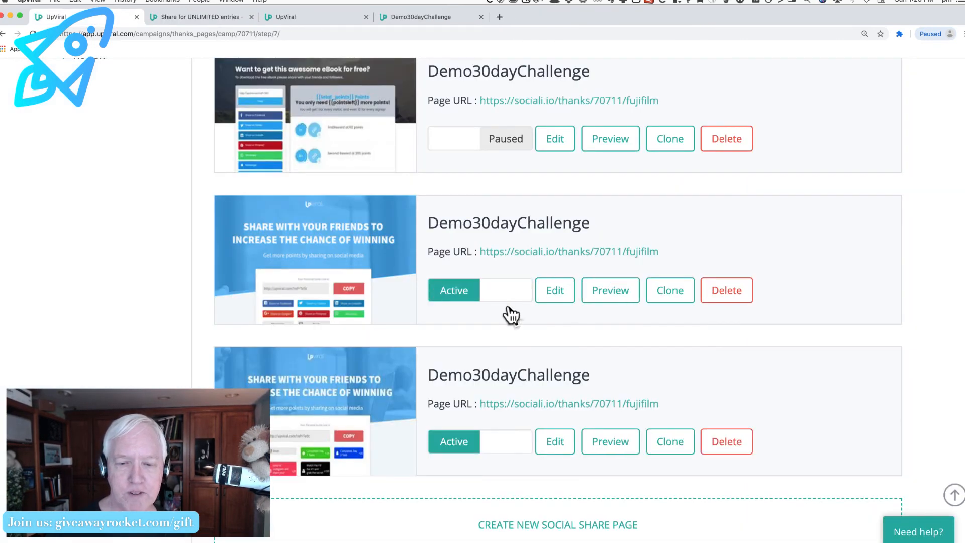
left_click(506, 297)
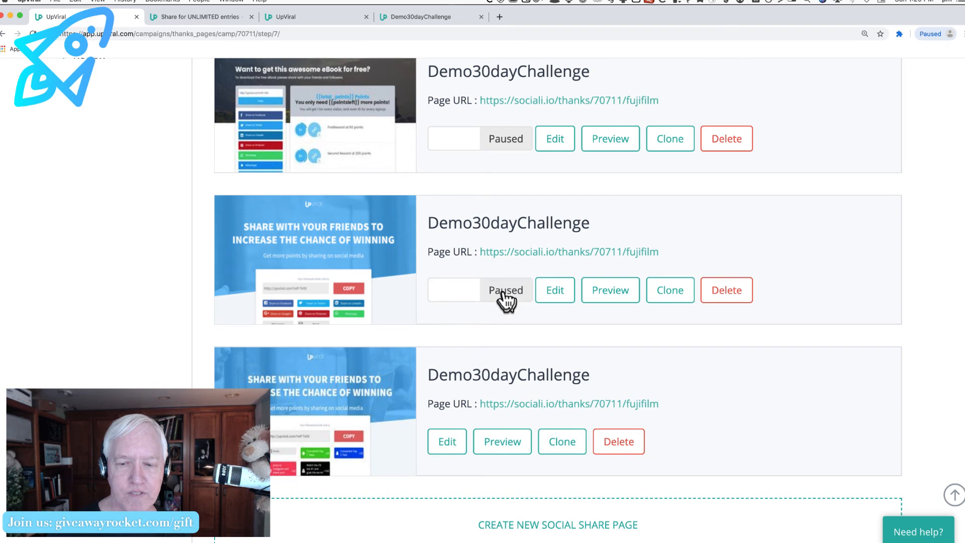
Preview the fourth share page and examine the keywords in its points message
left_click(509, 443)
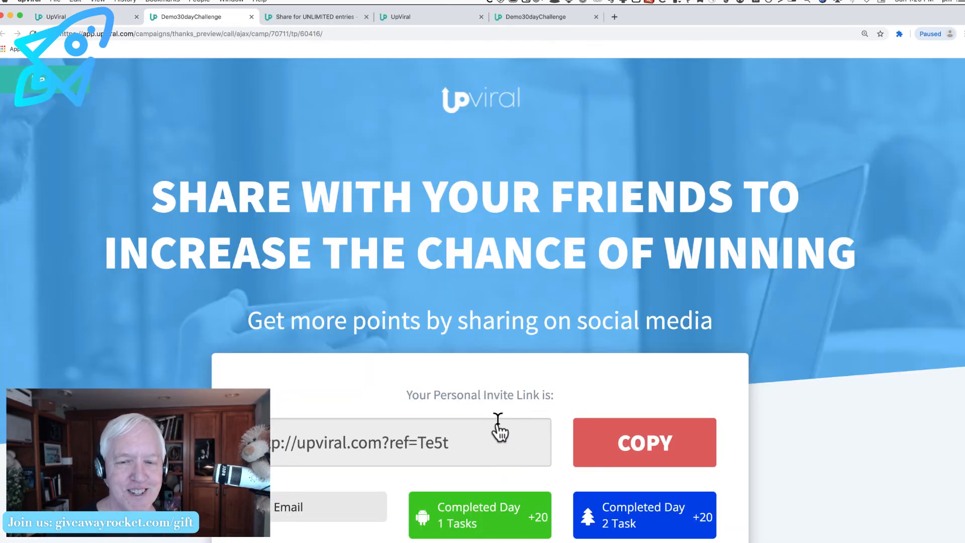
scroll(486, 409, "down", 6)
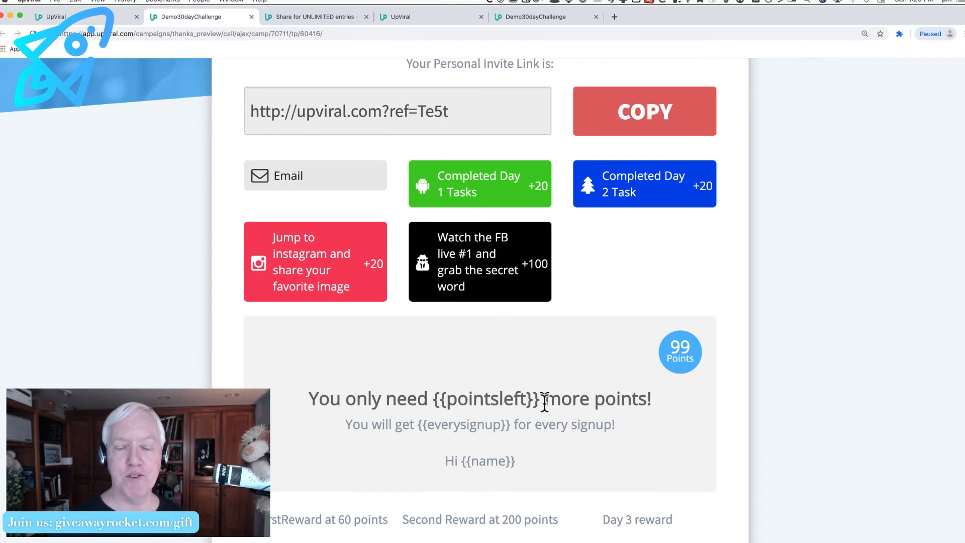
scroll(544, 402, "down", 2)
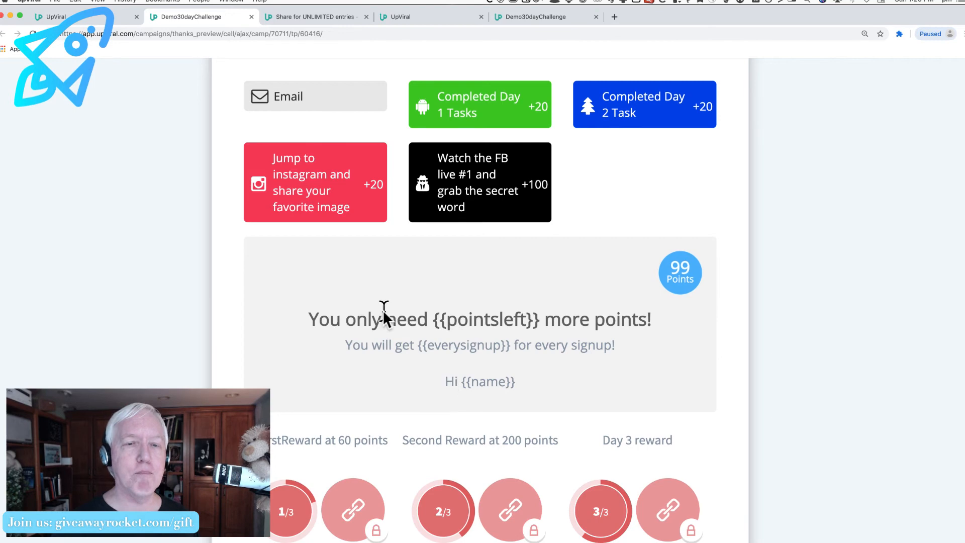
On the challenge landing page, enter the participant's name and e-mail address, accept the terms, and begin the 30 day challenge
left_click(510, 18)
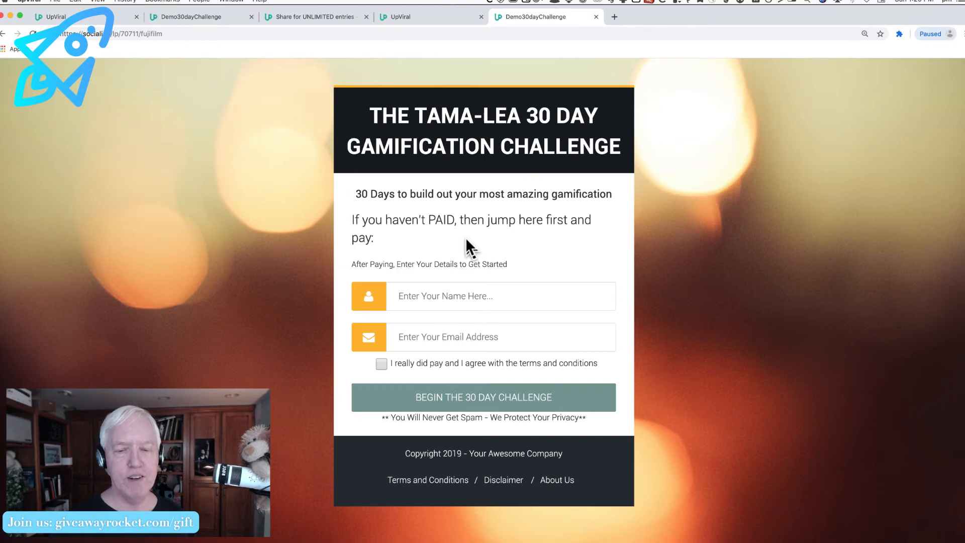
left_click(511, 302)
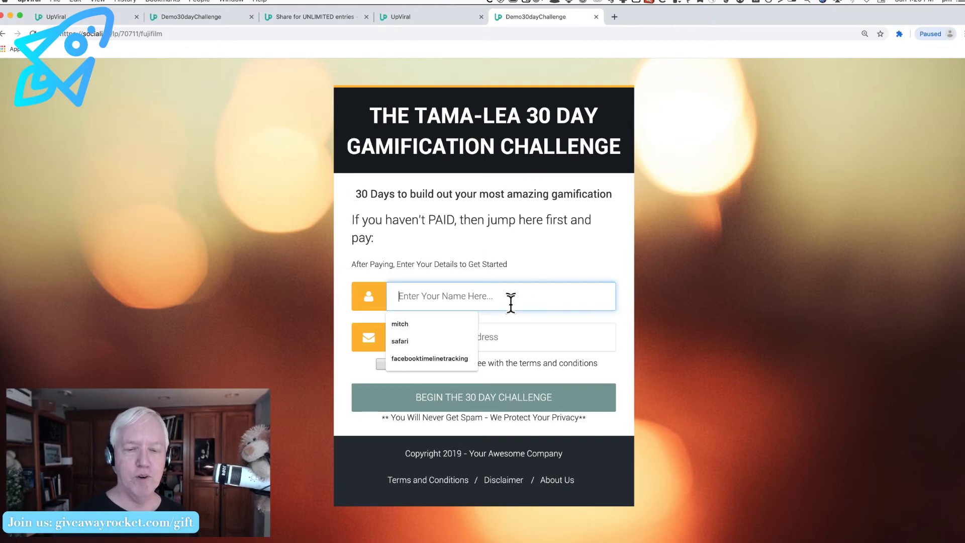
type("mitch")
key("Tab")
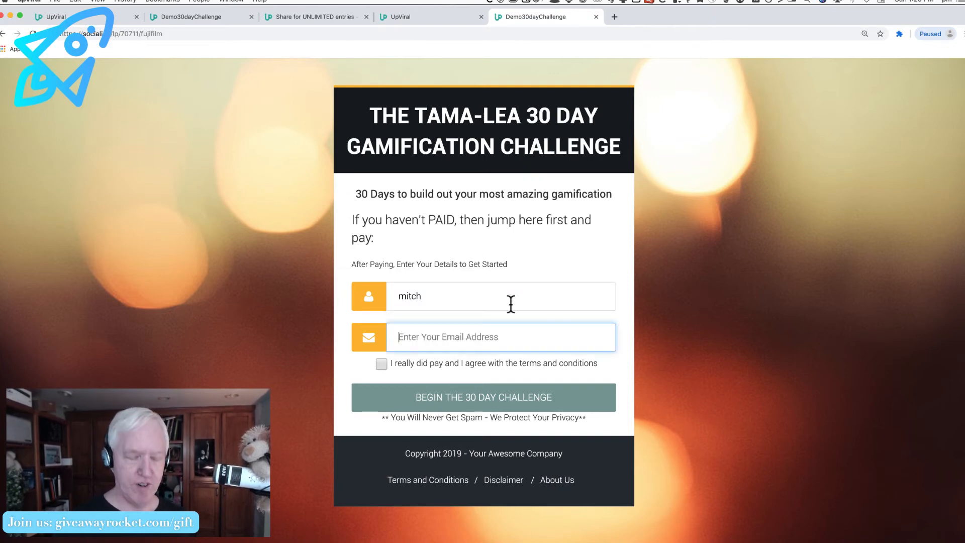
key("shift+super+v")
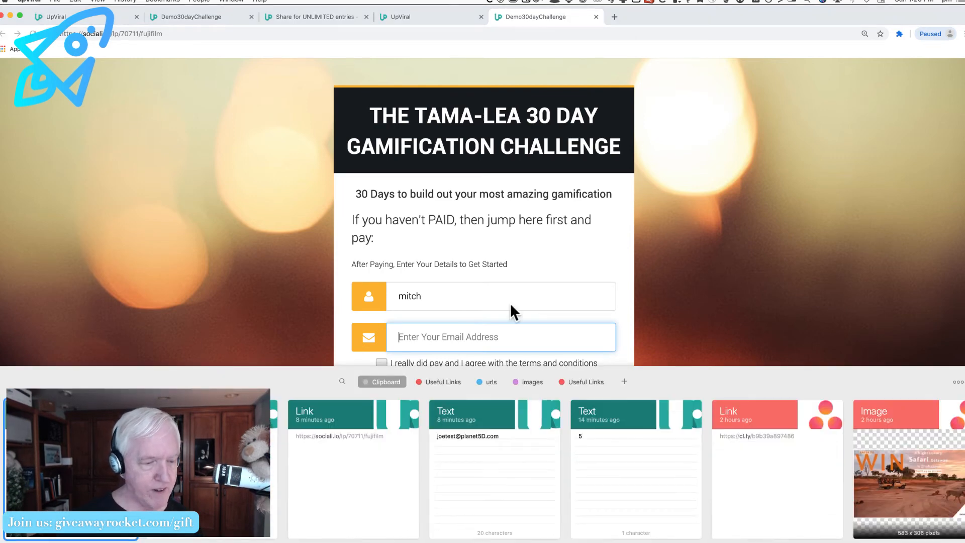
key("Right")
key("Return")
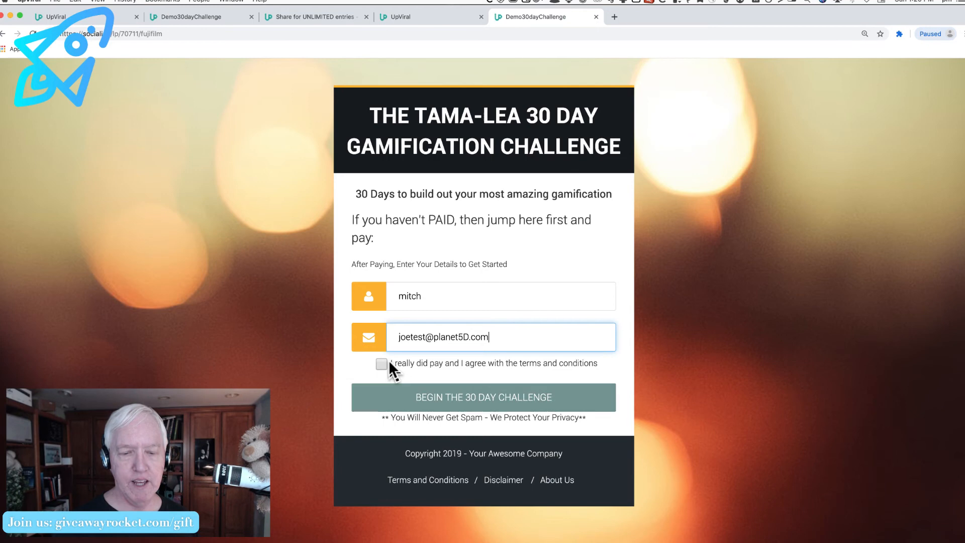
left_click(382, 364)
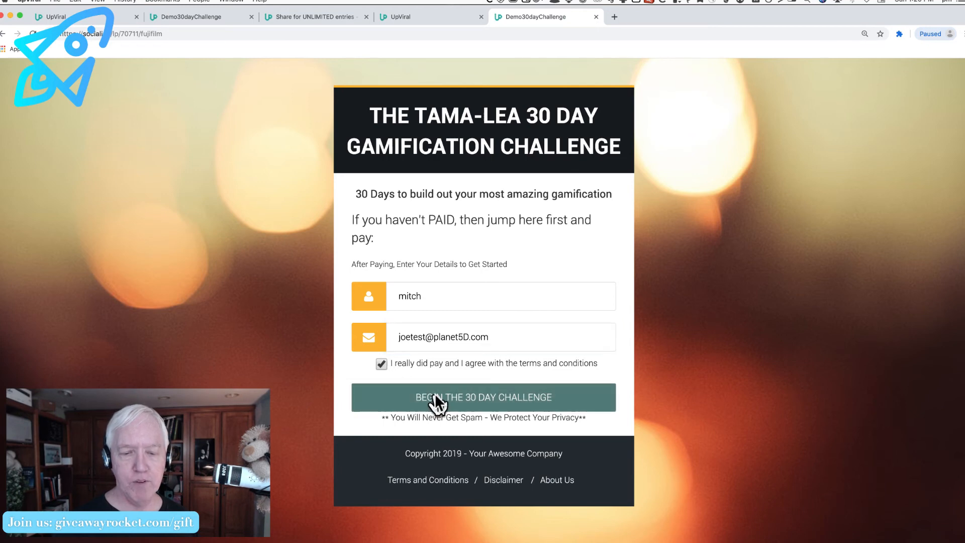
left_click(482, 408)
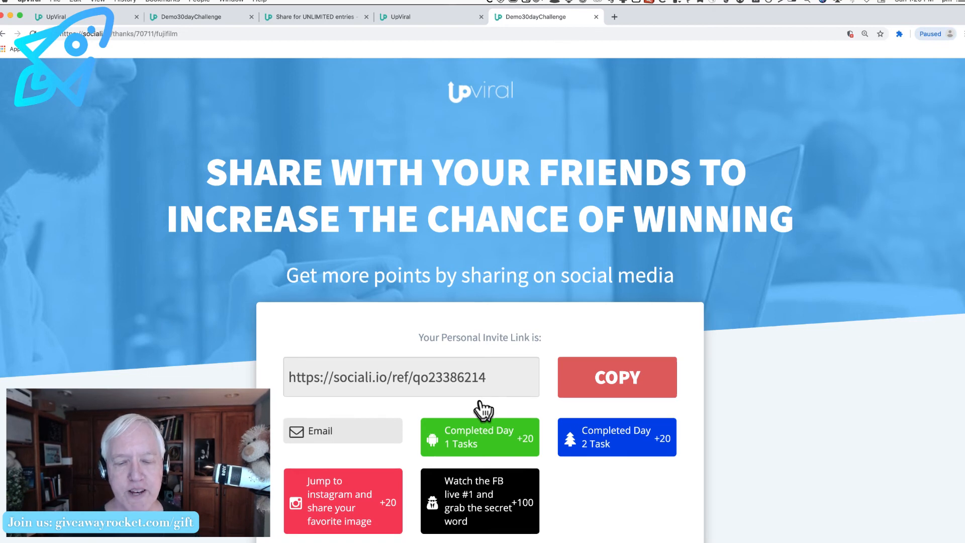
Examine the points message on the live share page and highlight the number of points still needed
scroll(483, 411, "down", 5)
scroll(484, 411, "down", 3)
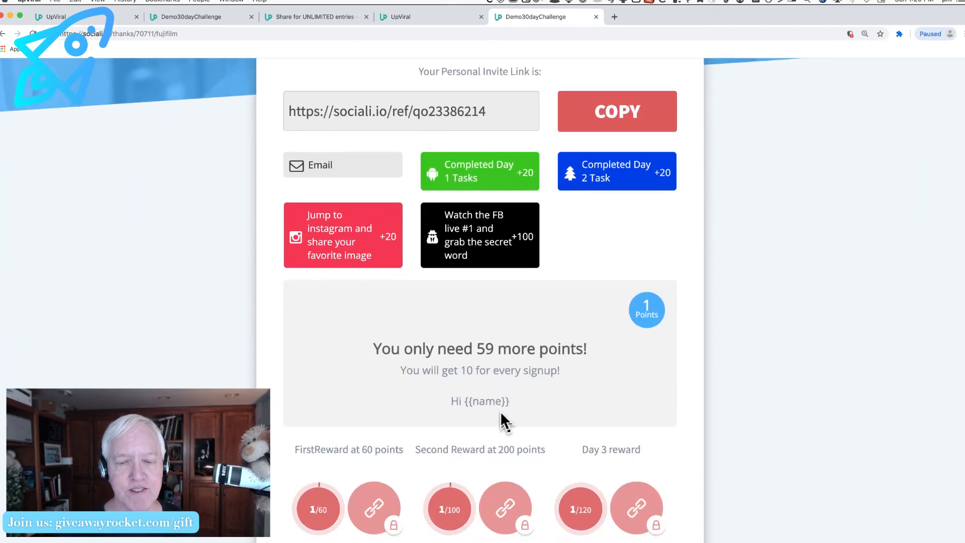
double_click(487, 349)
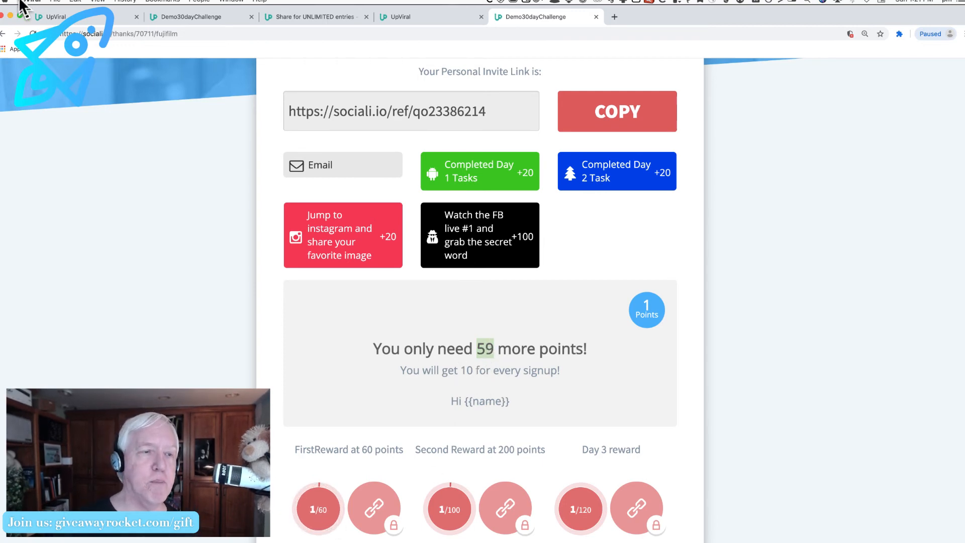
Check the points for each referred lead in the campaign's Points settings, and return to the live share page to compare
left_click(51, 16)
scroll(102, 119, "up", 10)
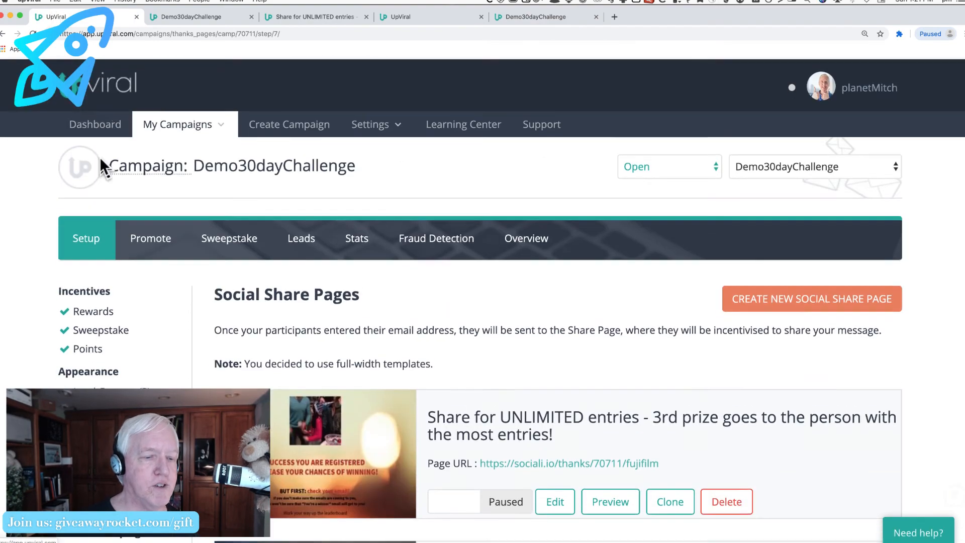
left_click(92, 348)
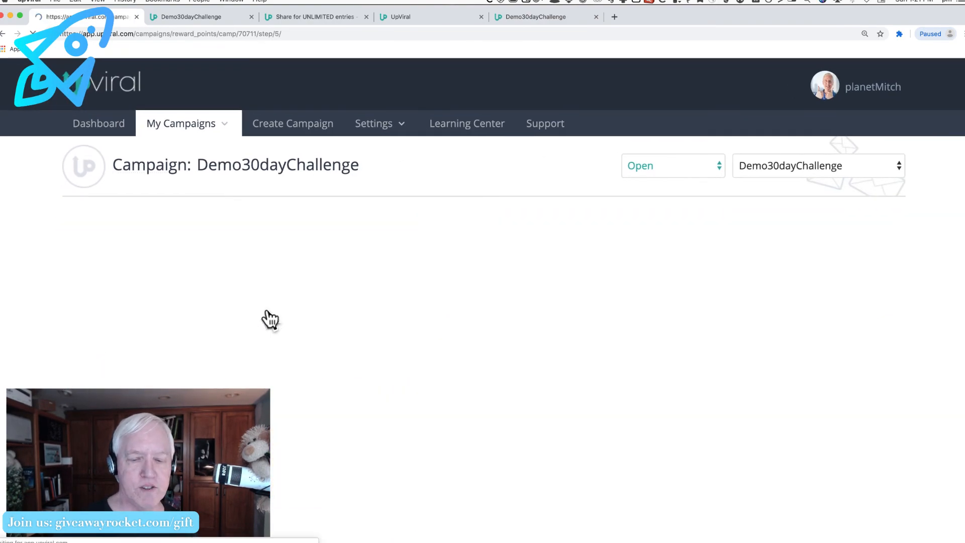
scroll(267, 308, "down", 1)
scroll(266, 312, "down", 3)
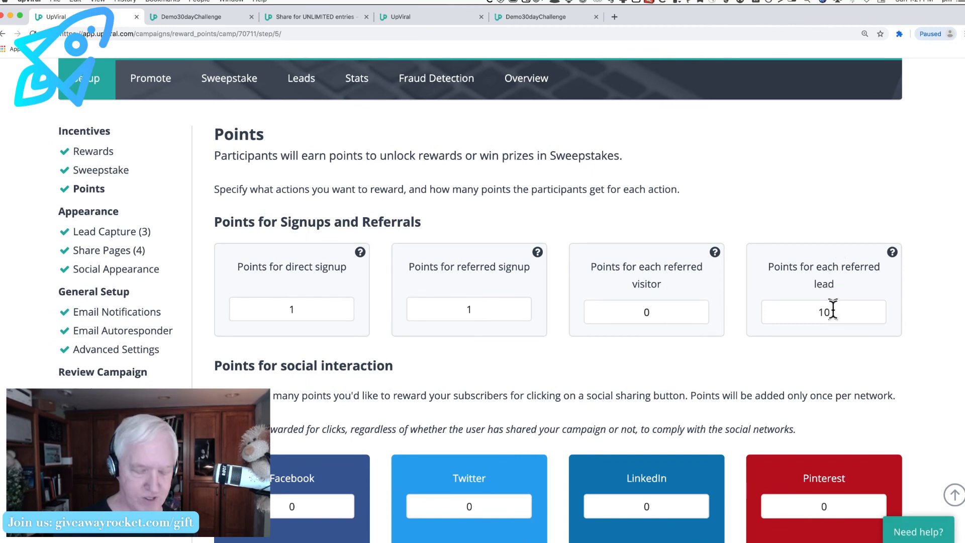
key("super+5")
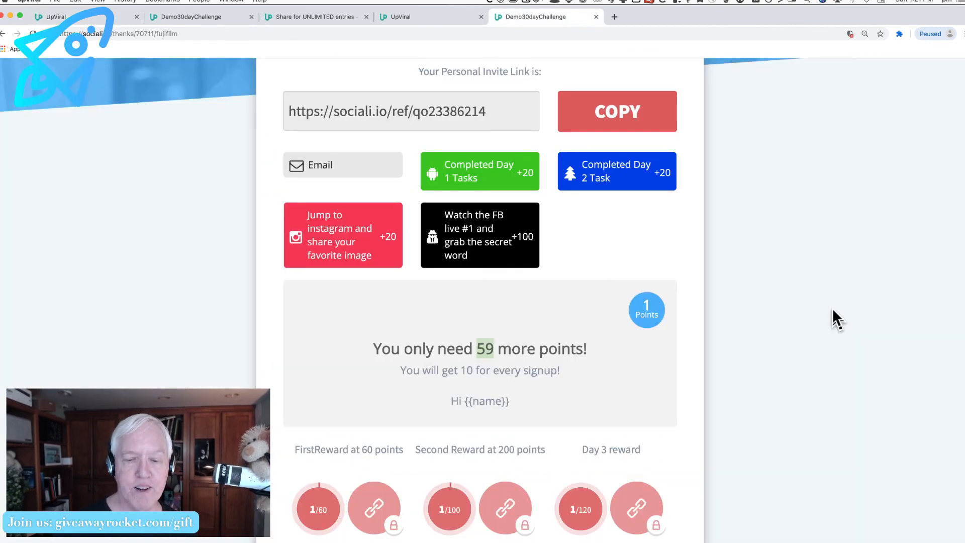